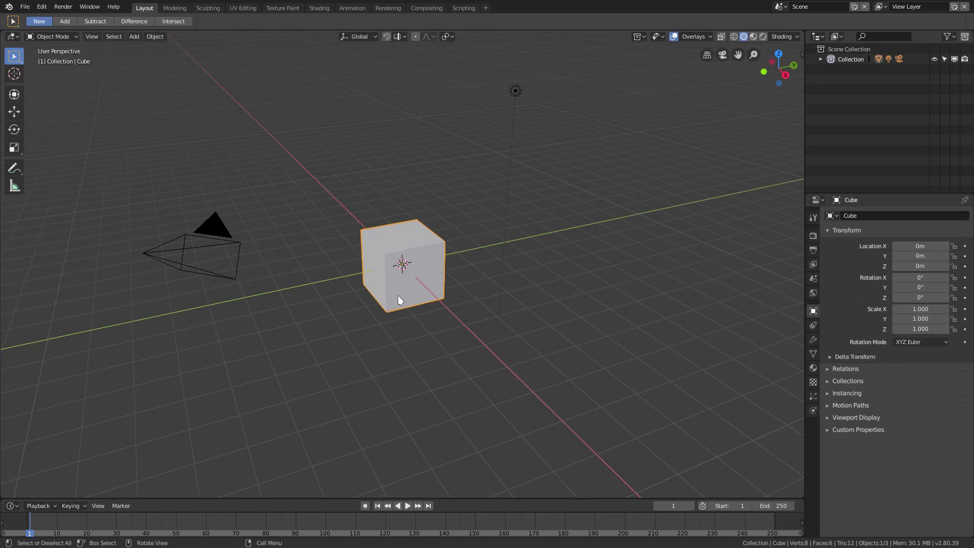
- Delete the default cube and add a cone mesh at the origin
middle_click_drag(501, 330, 534, 331)
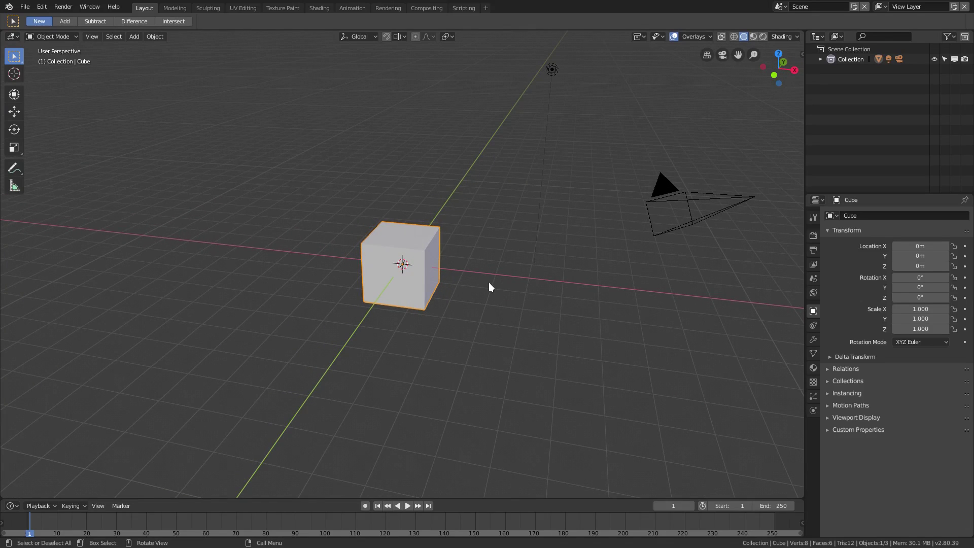
key("Delete")
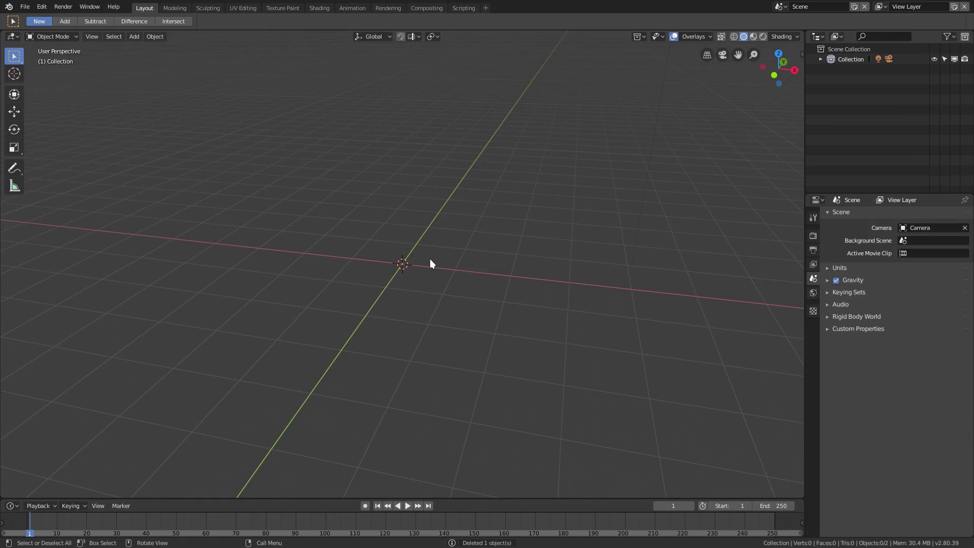
middle_click_drag(430, 258, 451, 280)
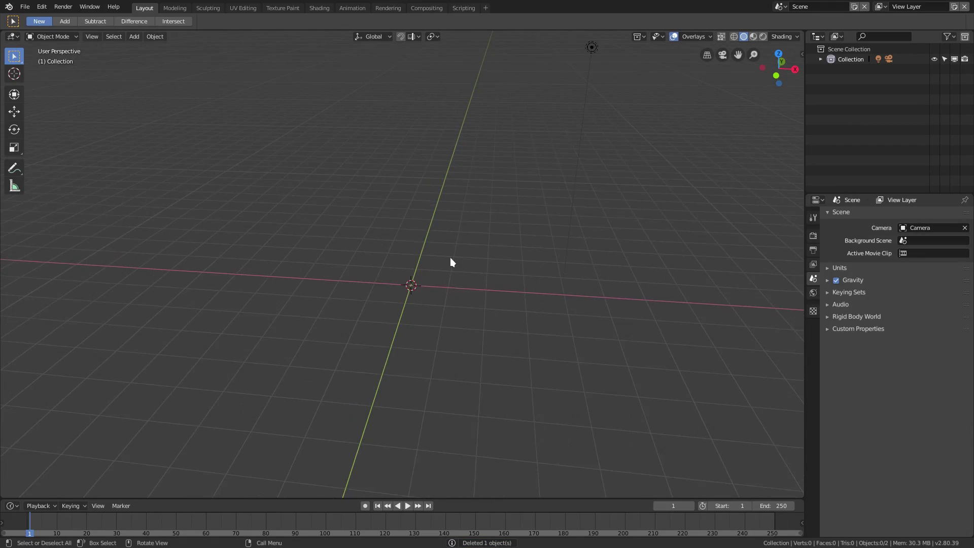
key("shift+a")
mouse_move(449, 245)
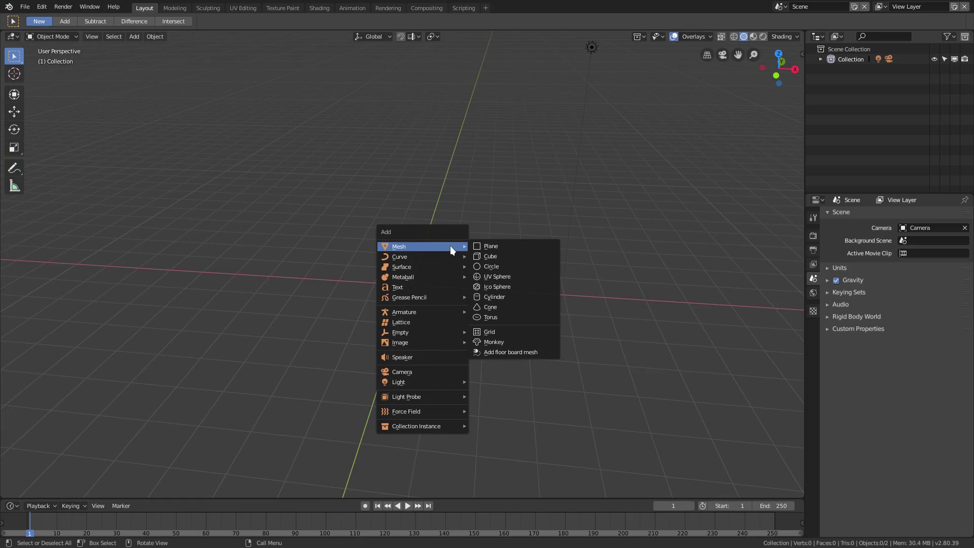
left_click(498, 306)
scroll(427, 297, "up", 4)
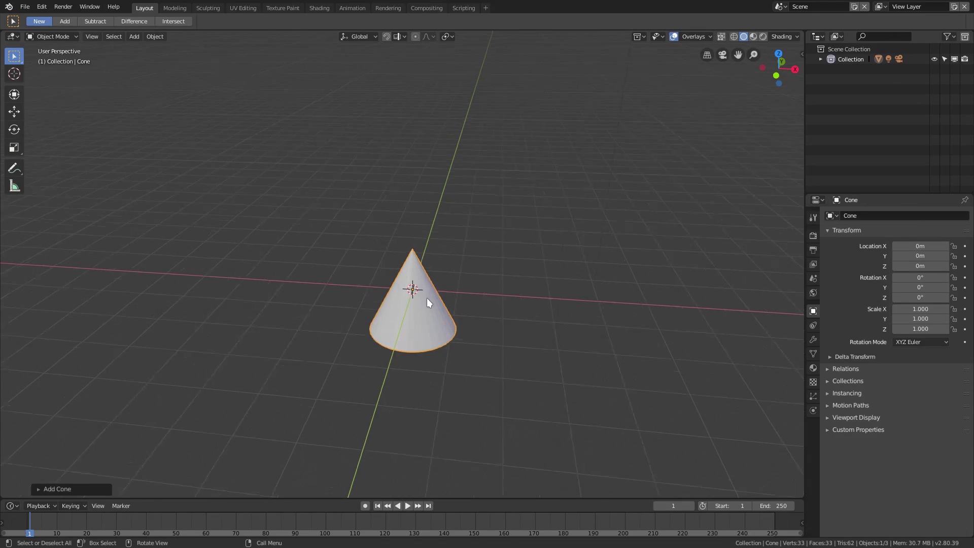
middle_click_drag(440, 316, 346, 308)
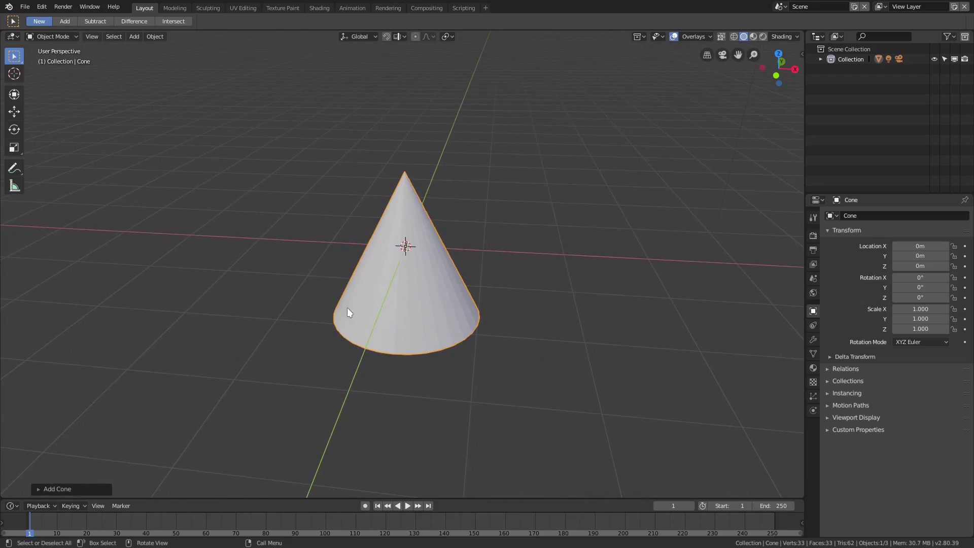
- Set the new cone's vertex count to 4 to make it a square-based pyramid
left_click(48, 488)
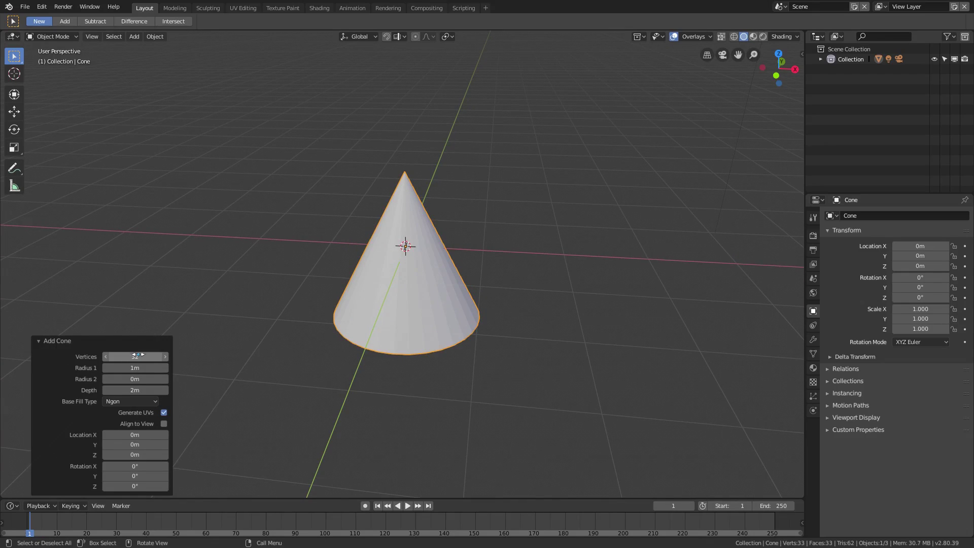
left_click_drag(138, 357, 115, 356)
middle_click_drag(482, 259, 347, 390)
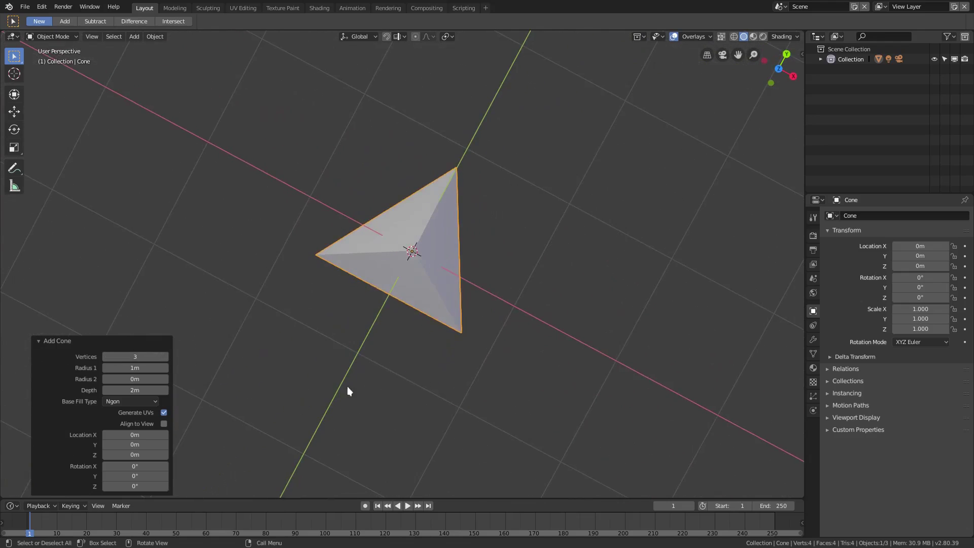
left_click(163, 357)
middle_click_drag(288, 355, 591, 297)
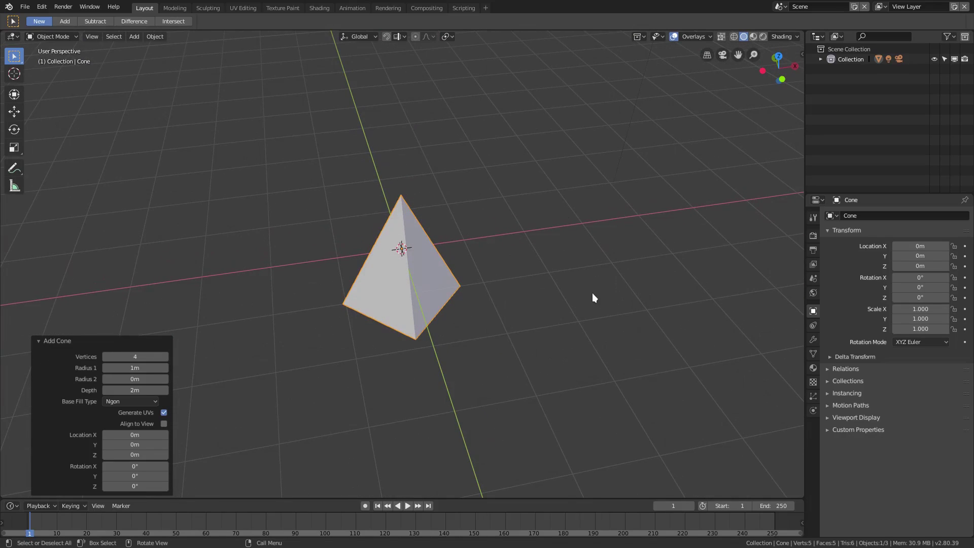
- Rotate the pyramid 180° around the global X axis to turn it upside down
type("rx")
type("180")
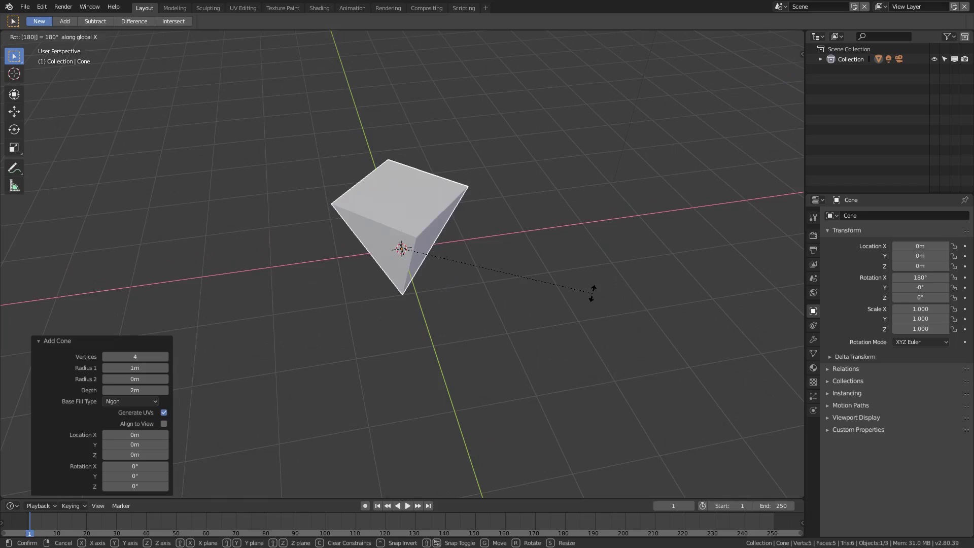
key("Return")
middle_click_drag(309, 219, 439, 206)
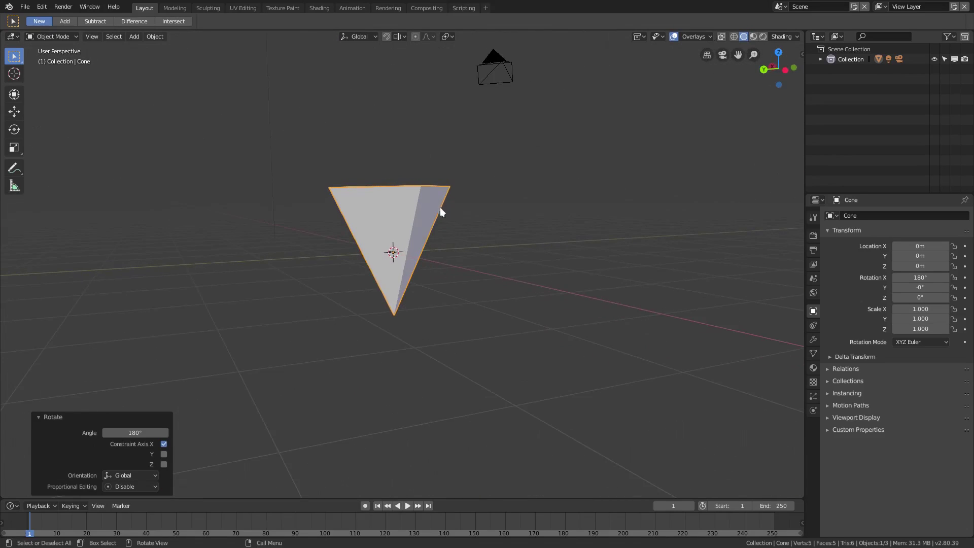
- In Edit Mode, move the entire pyramid mesh down about 0.2 m along the Z axis
key("Tab")
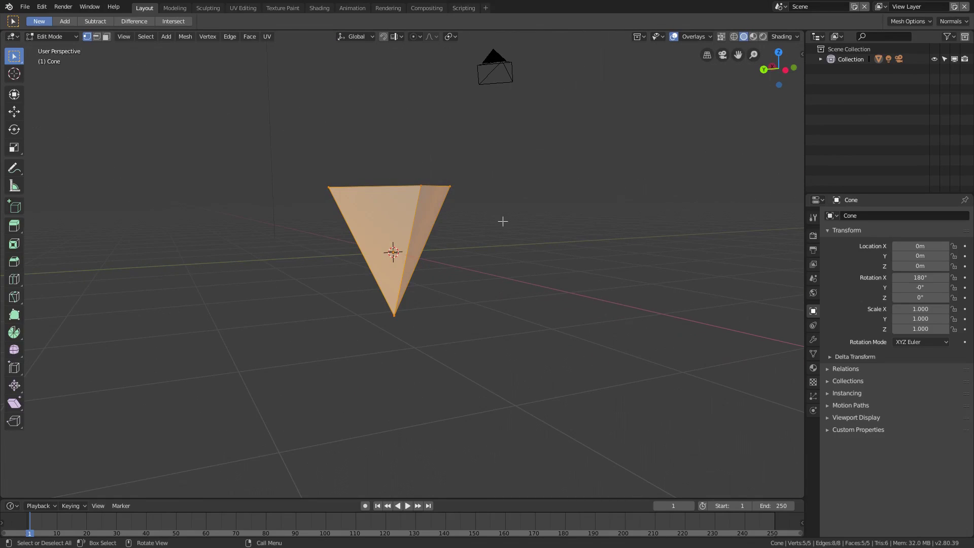
key("g")
key("z")
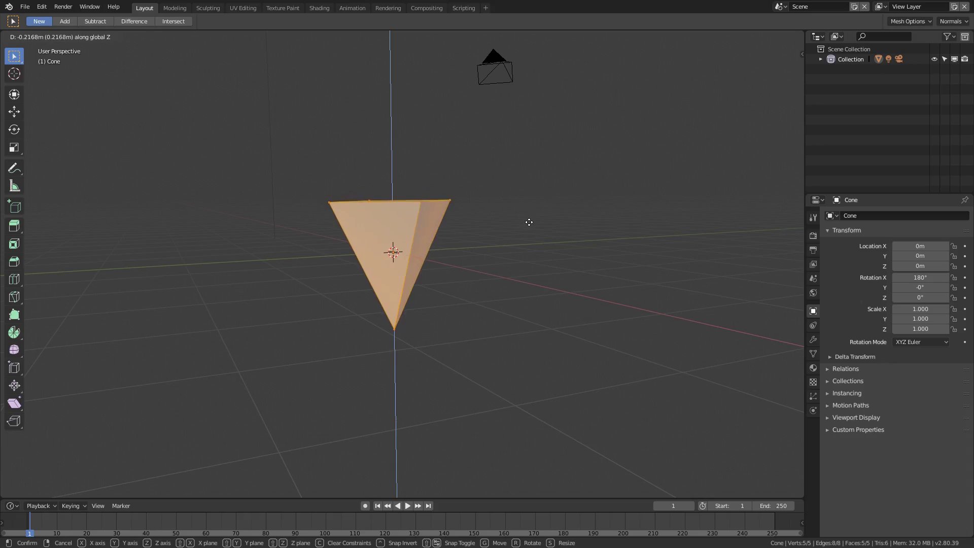
left_click(530, 224)
middle_click_drag(421, 272, 400, 225)
middle_click_drag(390, 259, 529, 303)
key("Tab")
key("Tab")
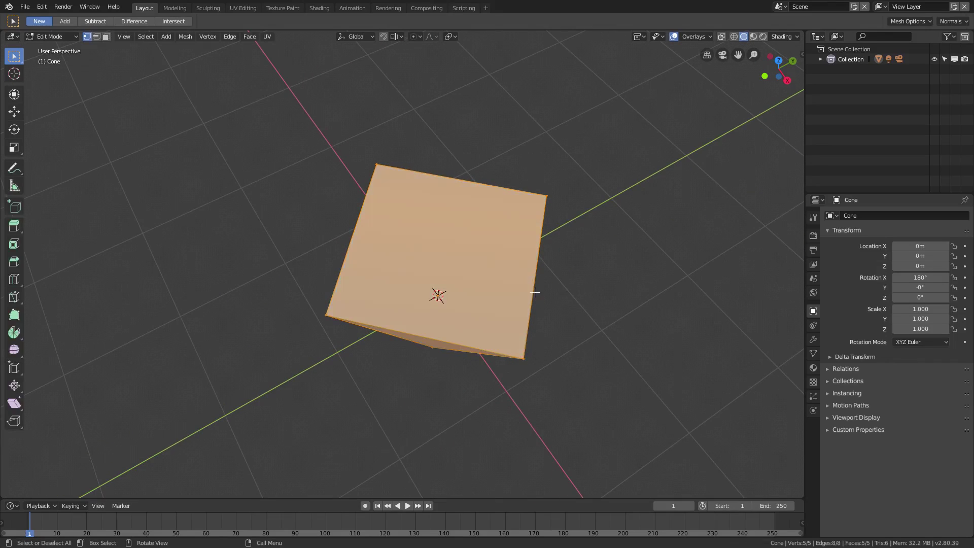
- Select the pyramid's flat top face and inset it by about 0.13 m to form a rim
left_click(107, 37)
left_click(432, 245)
middle_click_drag(431, 245, 691, 300)
key("i")
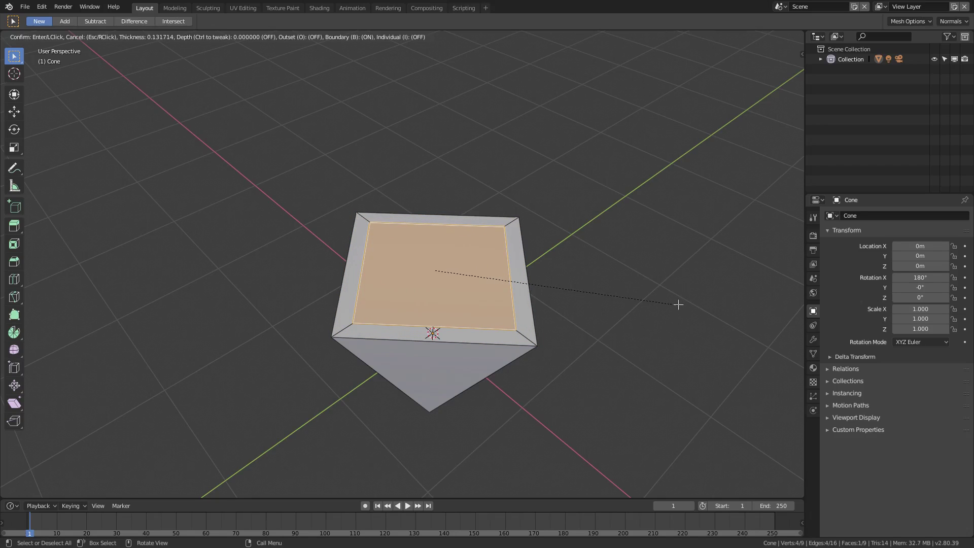
left_click(623, 321)
- Extrude the inset top face about 1.34 m downward into the pyramid
middle_click_drag(475, 333, 538, 303)
middle_click_drag(574, 330, 652, 267)
key("e")
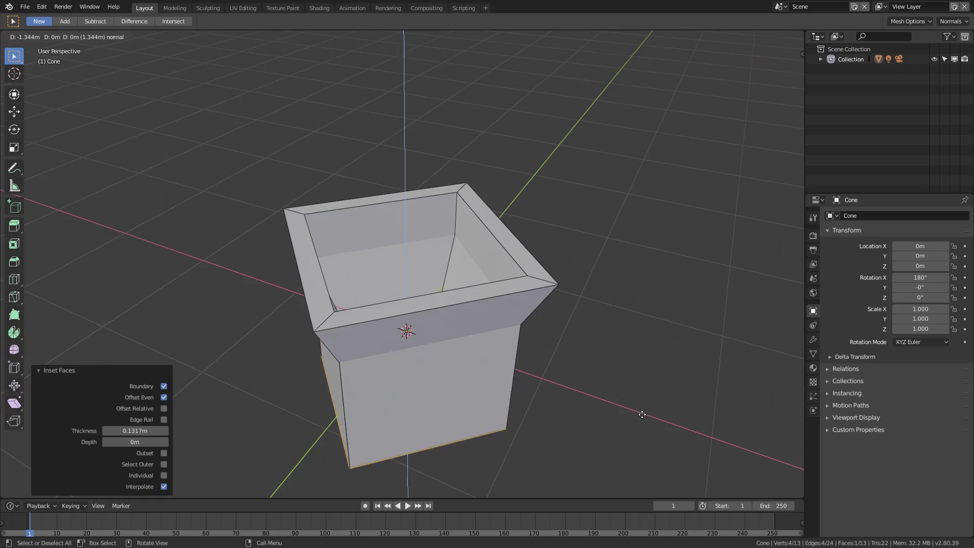
left_click(642, 414)
- Scale the extruded bottom face uniformly to about 0.29 so the cavity fits inside the pyramid
middle_click_drag(527, 404, 479, 268)
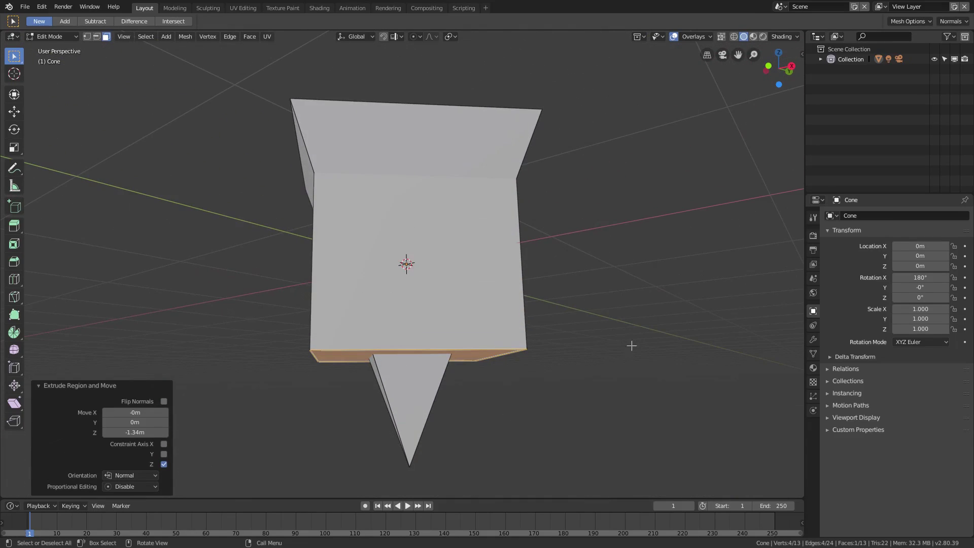
key("s")
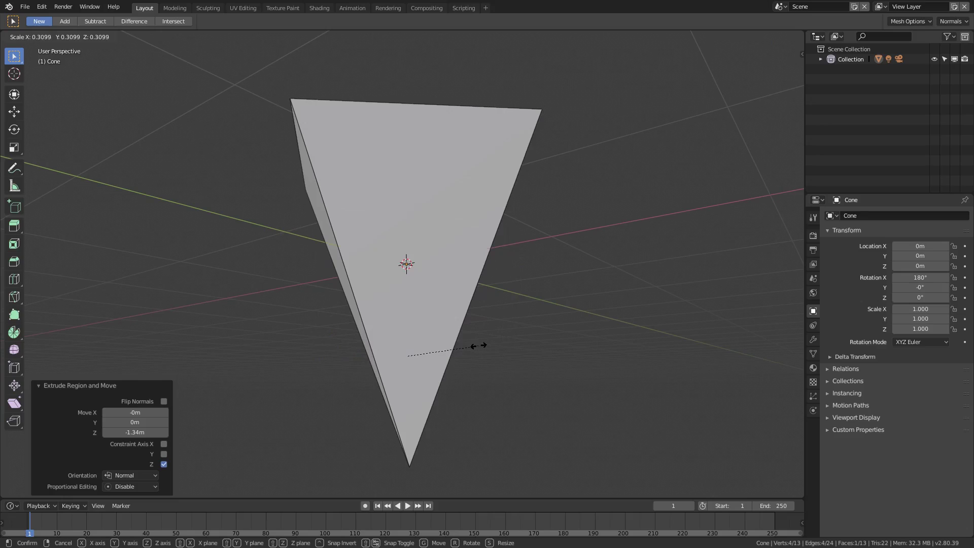
left_click(474, 345)
- Switch the viewport to wireframe shading and scale the cavity's bottom face by about 0.8
key("z")
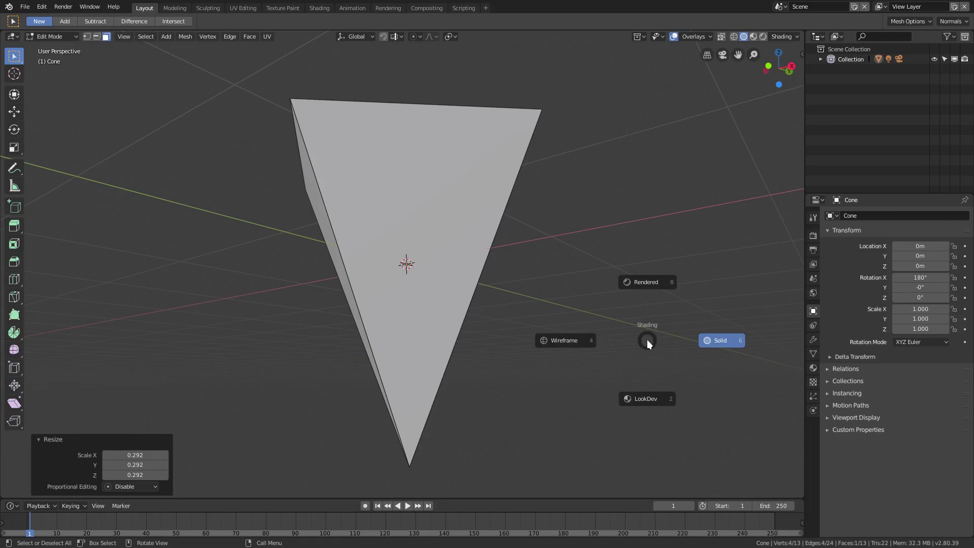
left_click(557, 338)
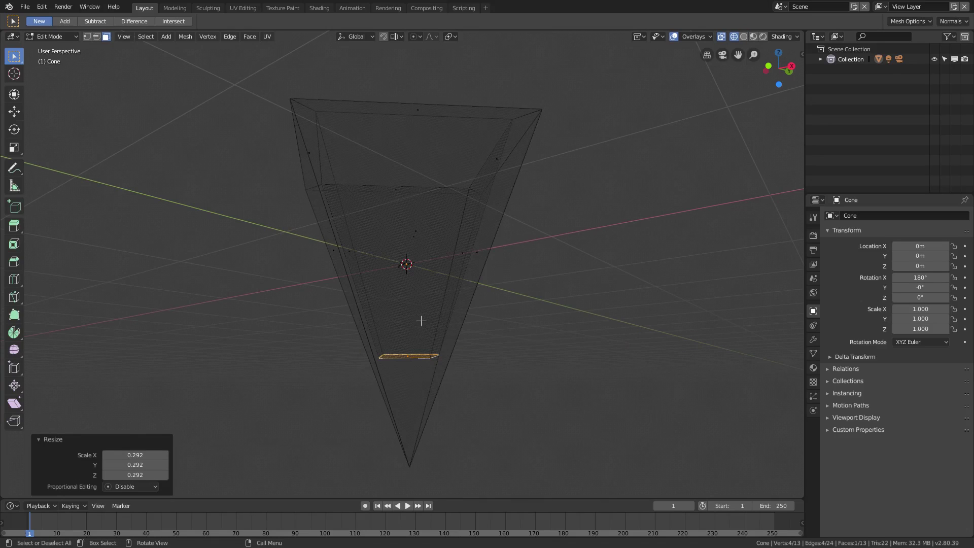
scroll(436, 318, "up", 2)
middle_click_drag(437, 318, 437, 328)
scroll(433, 322, "down", 2)
key("s")
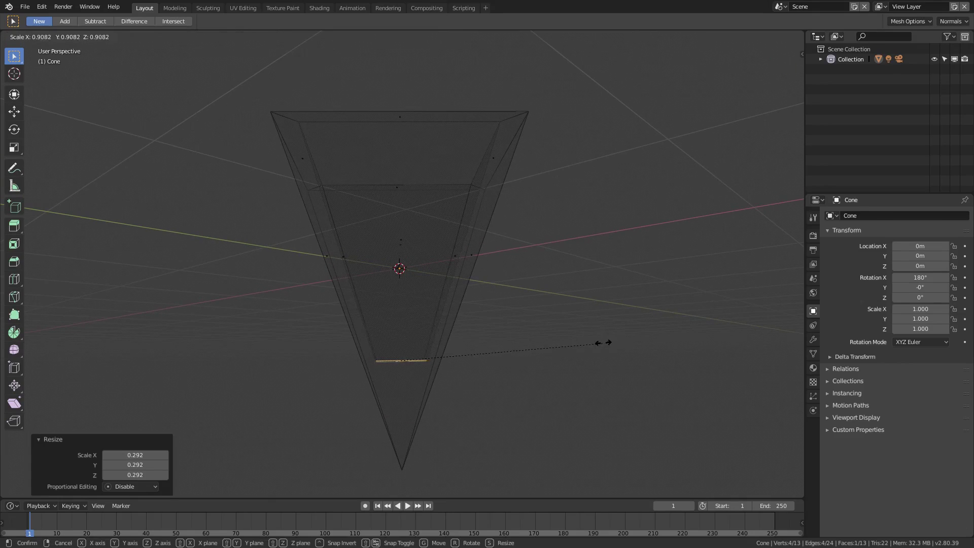
left_click(579, 343)
- Lower the cavity's bottom face about 0.45 m along Z and scale it by about 0.085, nearly to a point
key("g")
key("z")
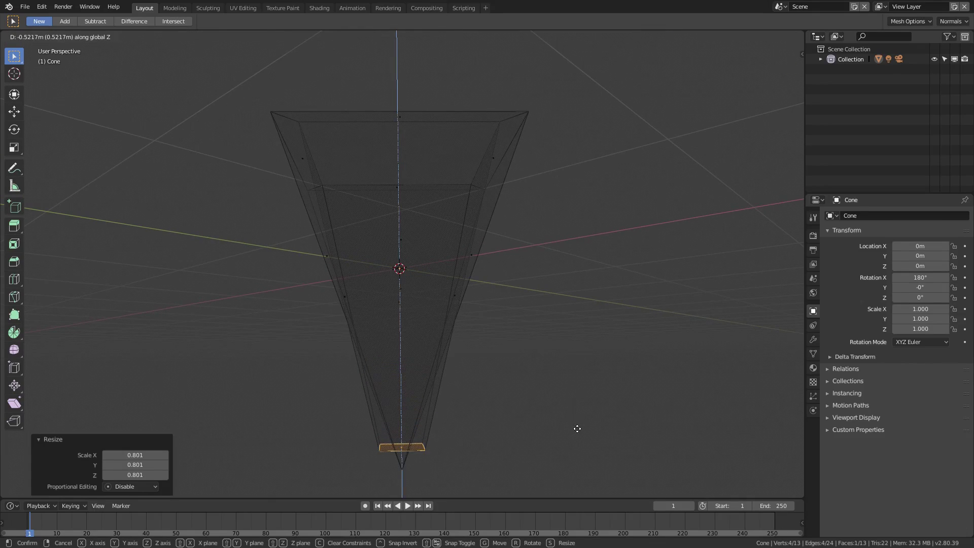
left_click(582, 416)
key("s")
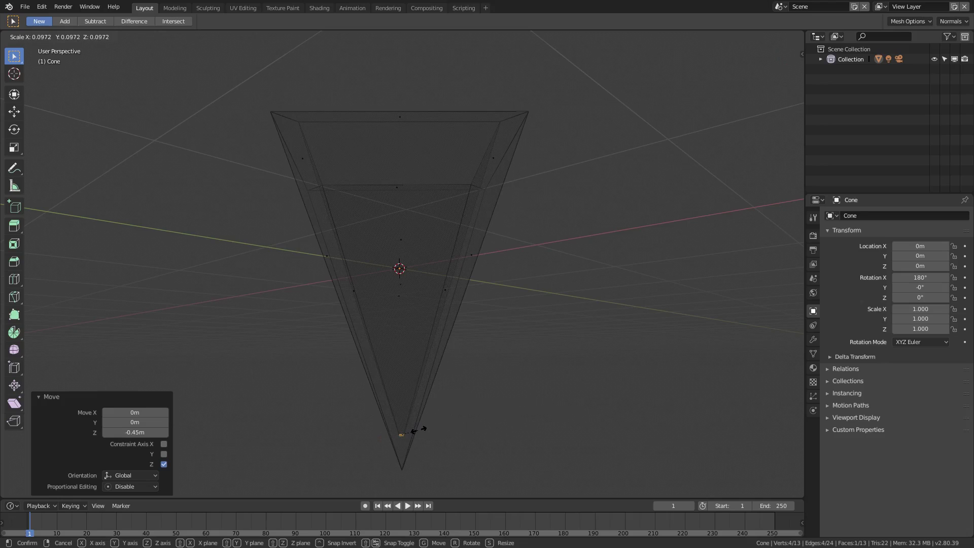
left_click(419, 430)
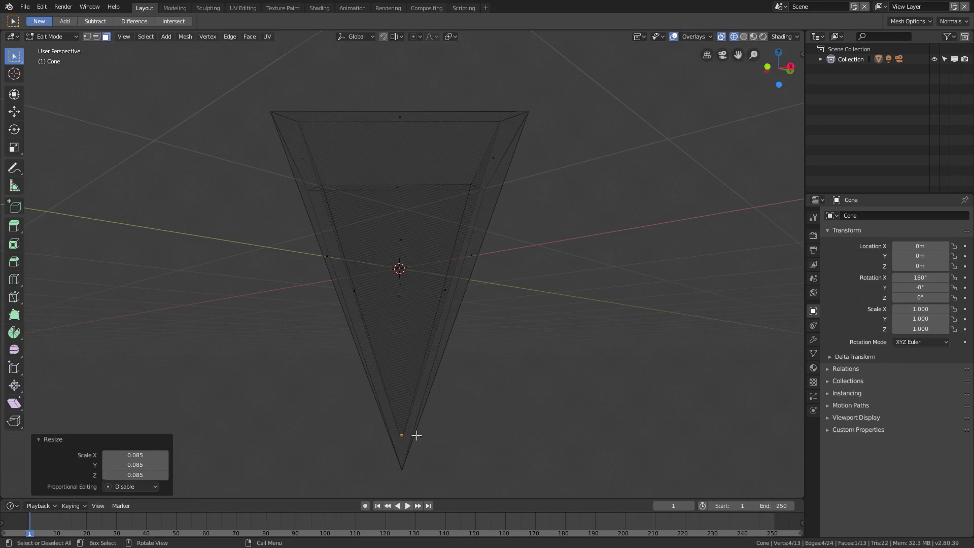
mouse_move(408, 434)
middle_mouse_down()
mouse_move(433, 364)
mouse_move(463, 319)
mouse_move(493, 394)
mouse_move(401, 199)
mouse_move(406, 242)
mouse_move(421, 215)
mouse_move(341, 163)
mouse_move(436, 321)
mouse_move(294, 339)
mouse_move(324, 348)
mouse_move(492, 283)
mouse_move(474, 333)
mouse_move(516, 262)
mouse_move(566, 236)
middle_mouse_up()
- Return to solid shading and rotate the hollow pyramid 45° around the global Z axis in Object Mode
key("z")
left_click(509, 360)
key("Tab")
type("rz")
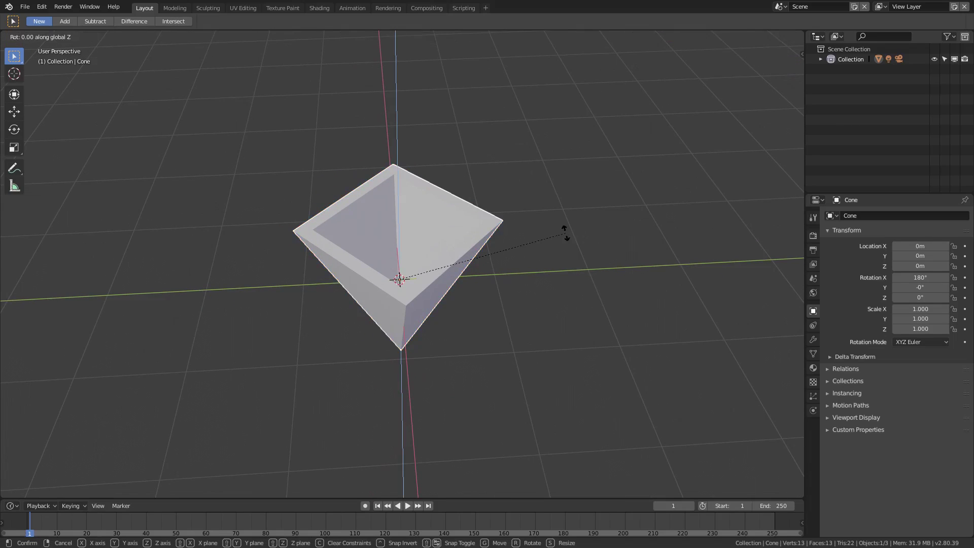
type("45")
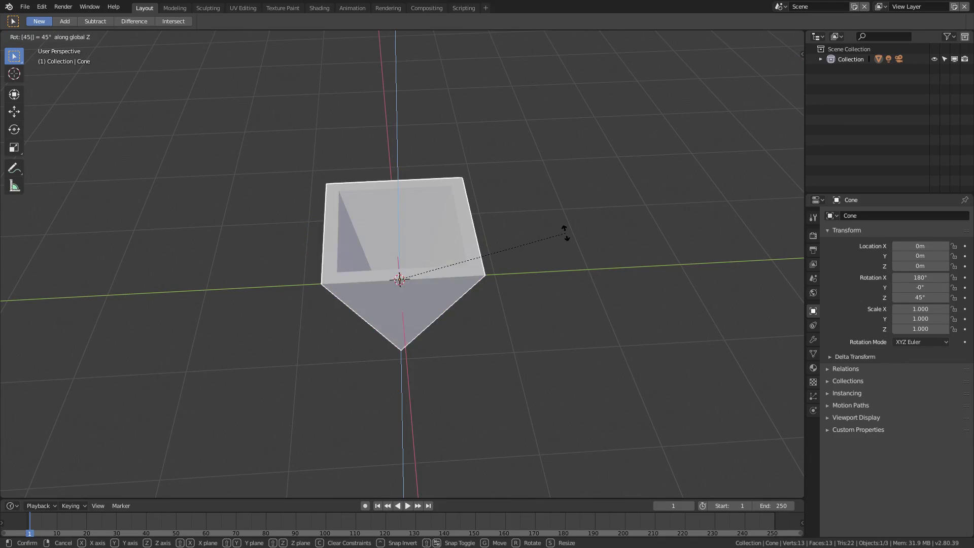
key("Return")
middle_click_drag(485, 358, 466, 250)
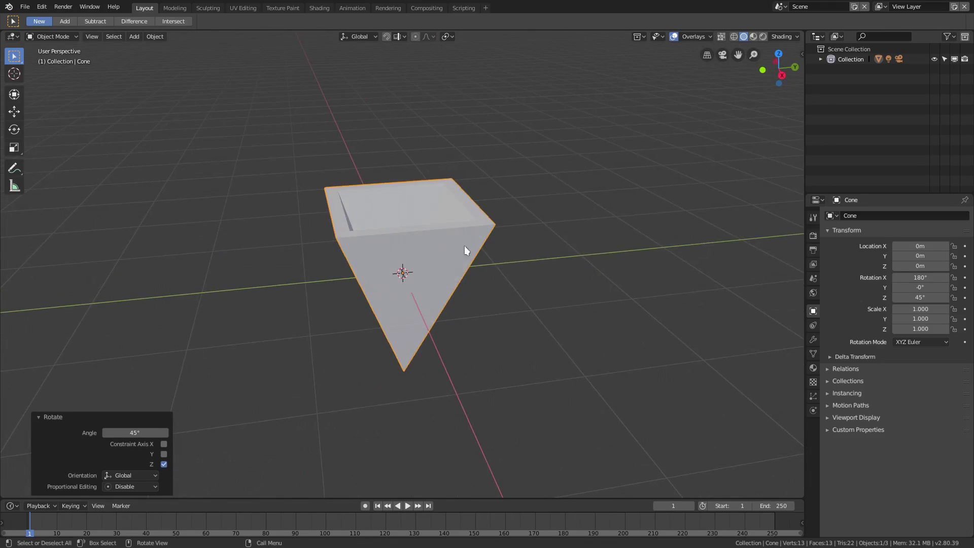
middle_click_drag(540, 313, 469, 236)
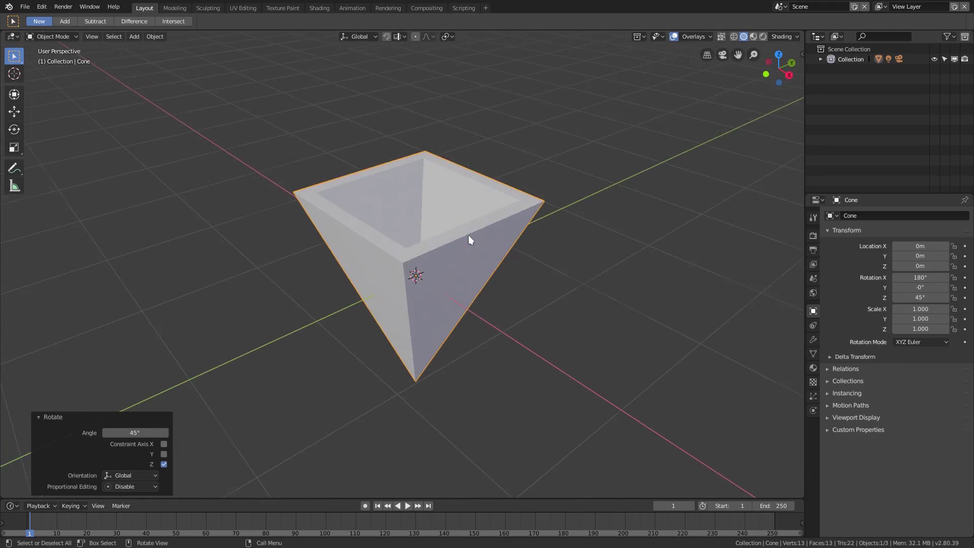
- In Edit Mode, select the inner edges of the top rim and scale them to adjust the wall thickness
key("Tab")
middle_click_drag(500, 139, 460, 180)
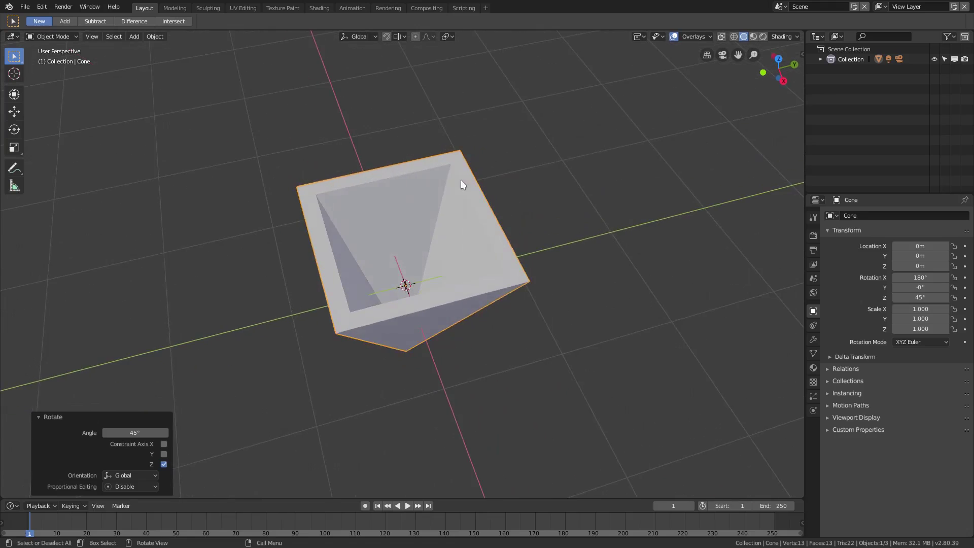
left_click(380, 201)
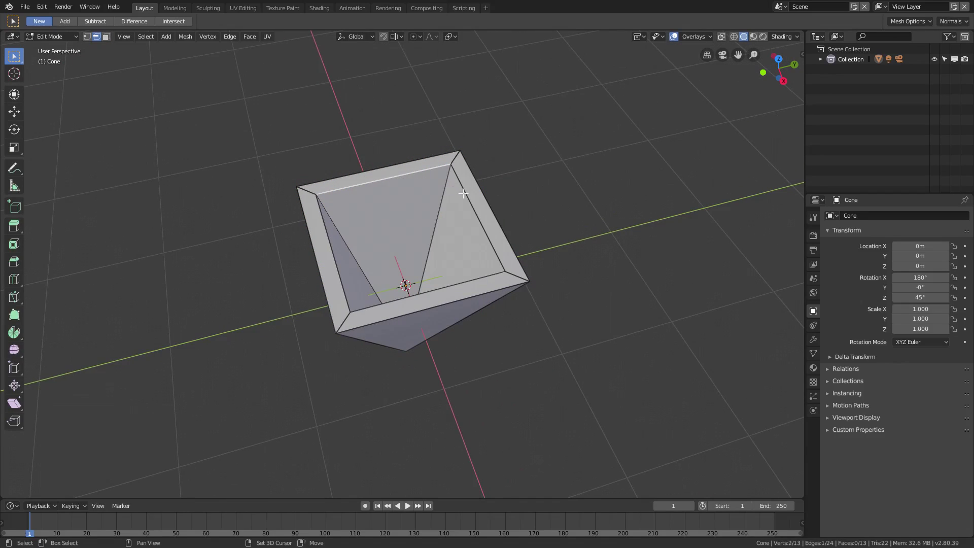
middle_click_drag(337, 248, 554, 245)
key("s")
left_click(679, 196)
key("Tab")
- Add a cube metaball with a 1 m radius at the origin in Object Mode
scroll(467, 260, "up", 3)
mouse_move(466, 259)
middle_mouse_down()
mouse_move(530, 257)
mouse_move(558, 269)
mouse_move(552, 281)
mouse_move(455, 225)
mouse_move(489, 239)
mouse_move(483, 261)
middle_mouse_up()
key("shift+a")
mouse_move(488, 243)
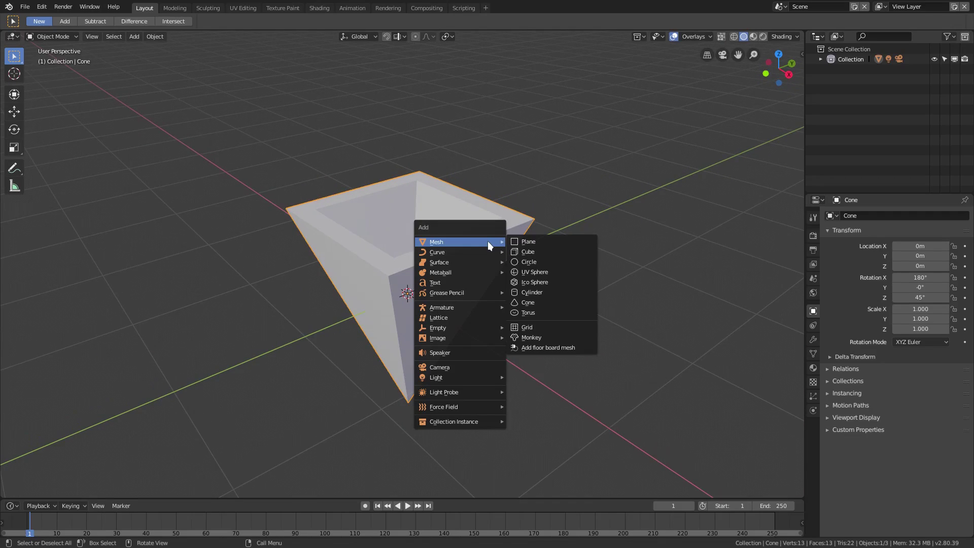
mouse_move(471, 273)
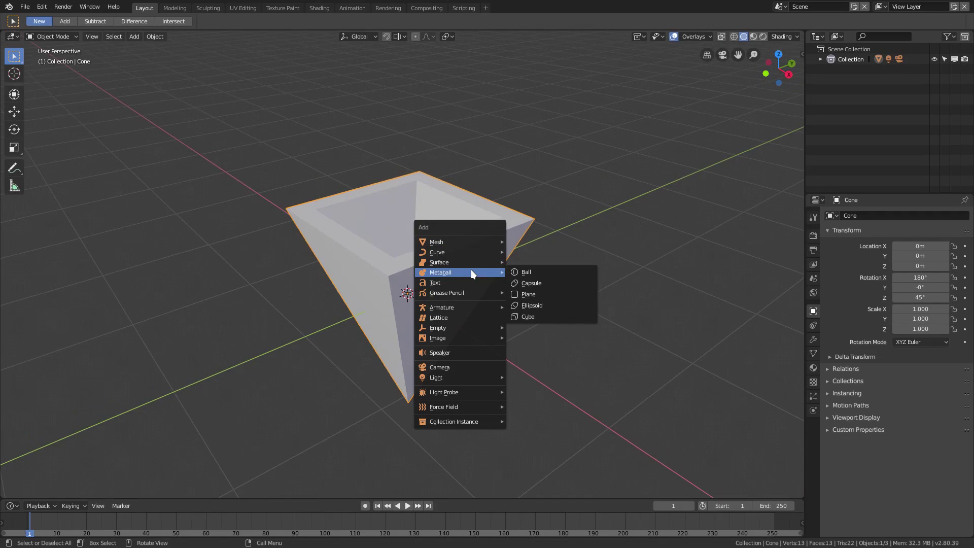
left_click(553, 317)
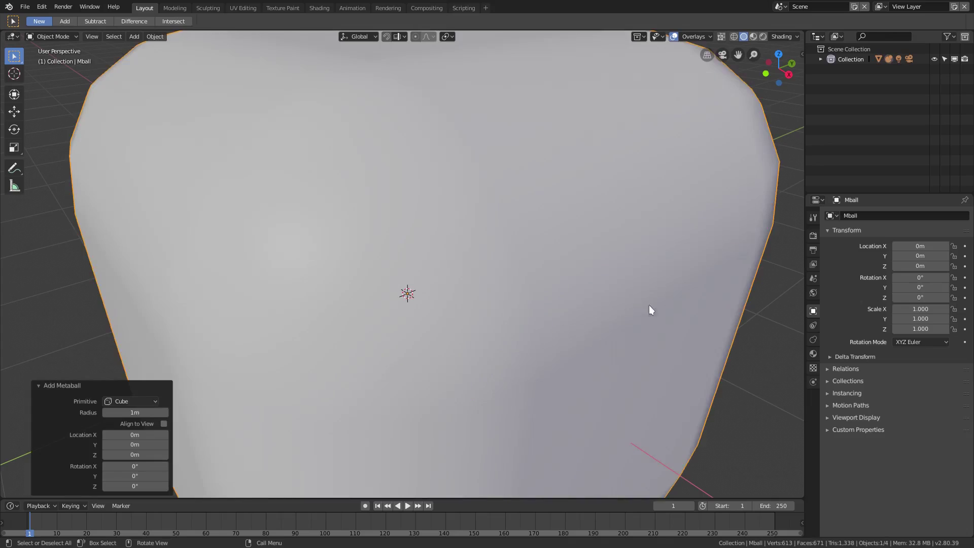
scroll(648, 325, "down", 8)
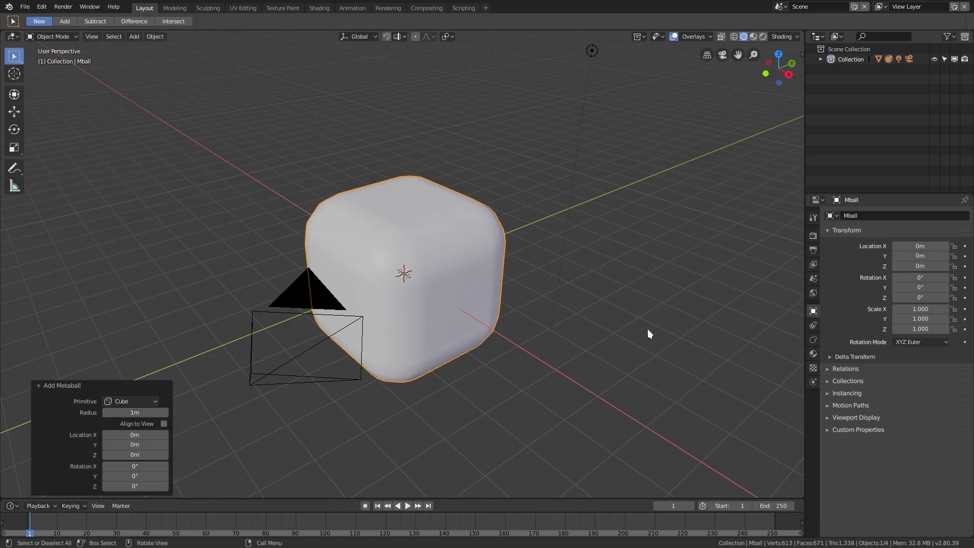
- Scale the metaball cube to about 0.171 and raise it about 1.17 m along Z above the pyramid's opening
middle_click_drag(472, 287, 556, 287)
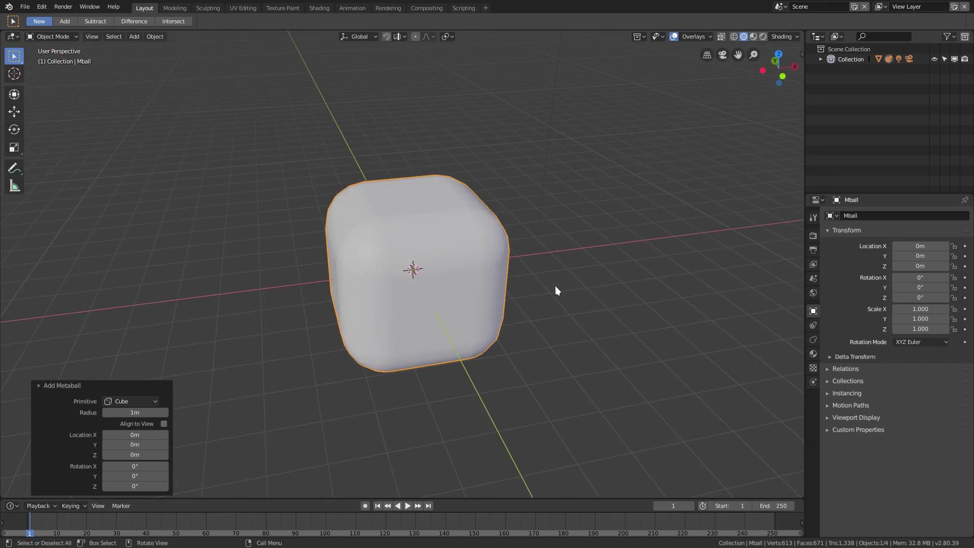
key("s")
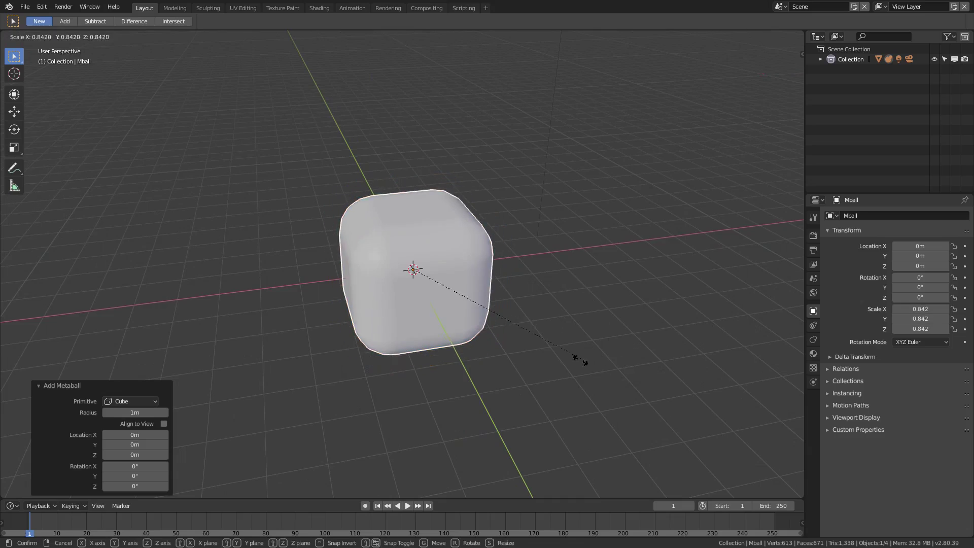
left_click(446, 278)
scroll(466, 315, "up", 5)
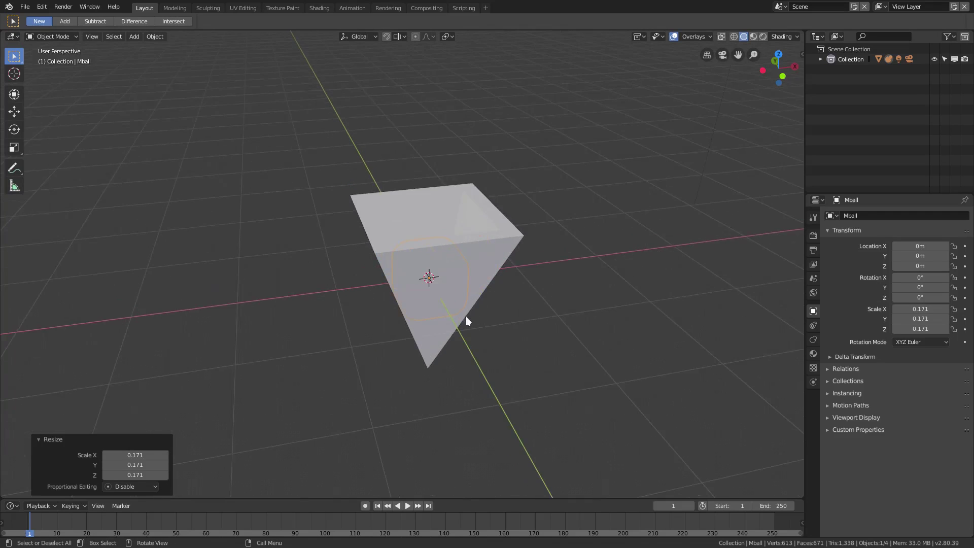
key("g")
key("z")
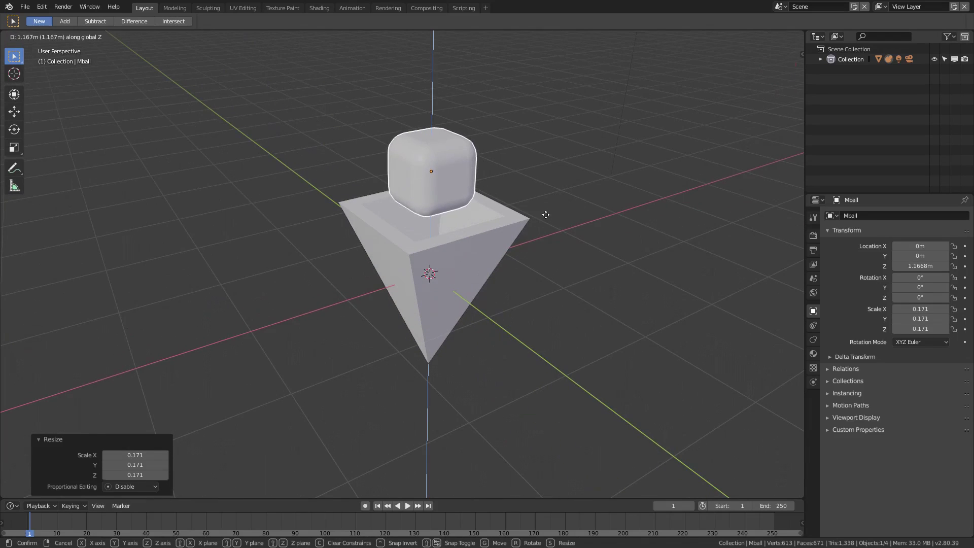
left_click(544, 213)
- Enlarge the metaball to a scale of about 0.271 and nudge it up along Z so it fills the pyramid's opening
key("s")
left_click(562, 221)
middle_click_drag(520, 263, 528, 286)
key("s")
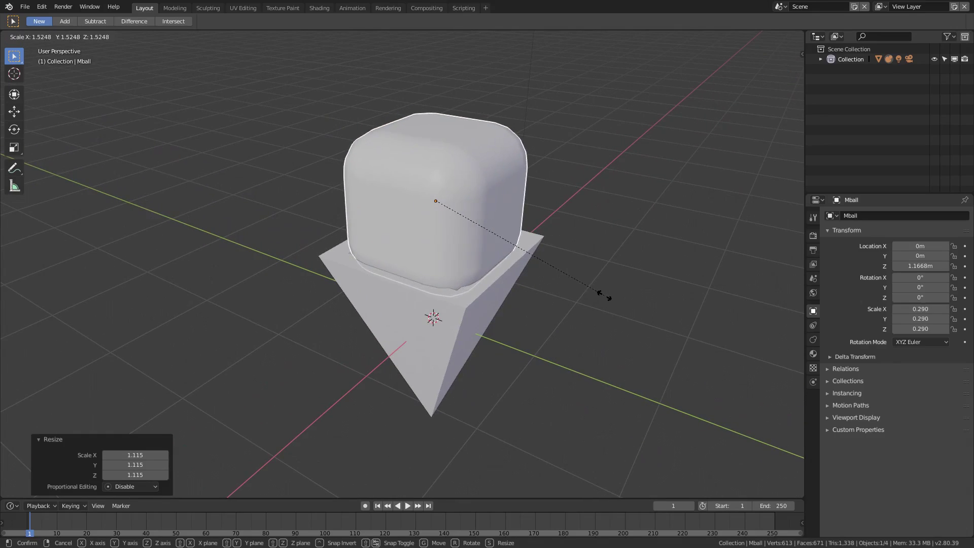
left_click(595, 290)
key("g")
key("z")
left_click(593, 290)
key("s")
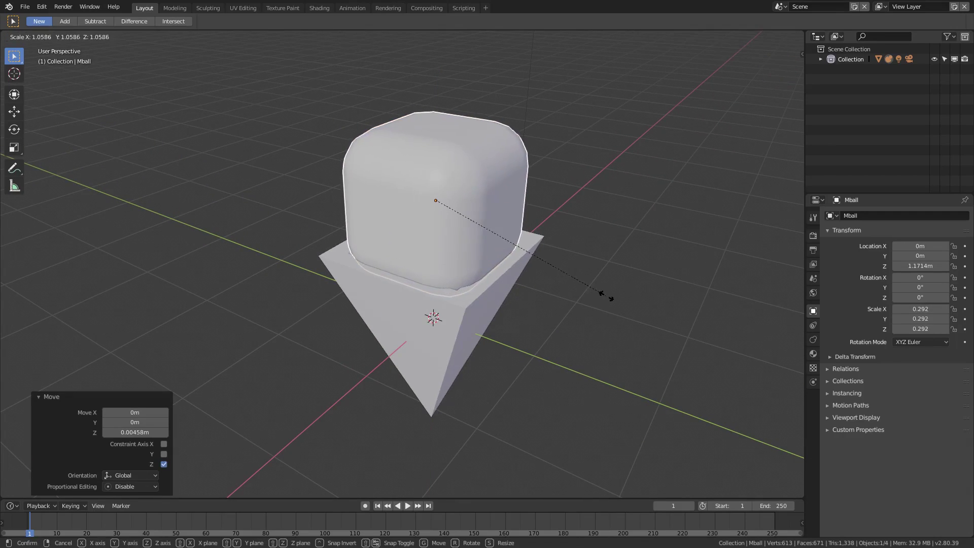
left_click(592, 296)
key("s")
left_click(591, 296)
- Preview the scene in rendered shading and return to solid shading
mouse_move(591, 295)
middle_mouse_down()
mouse_move(604, 283)
mouse_move(661, 280)
mouse_move(526, 268)
mouse_move(601, 260)
mouse_move(376, 242)
mouse_move(444, 260)
mouse_move(472, 243)
middle_mouse_up()
left_click(763, 37)
left_click(743, 37)
- Duplicate the metaball about 0.45 m in X, -0.09 m in Y and 0.5 m in Z, and shrink the copy to about 0.16
mouse_move(639, 213)
middle_mouse_down()
mouse_move(619, 252)
mouse_move(466, 295)
middle_mouse_up()
key("shift+d")
left_click(492, 231)
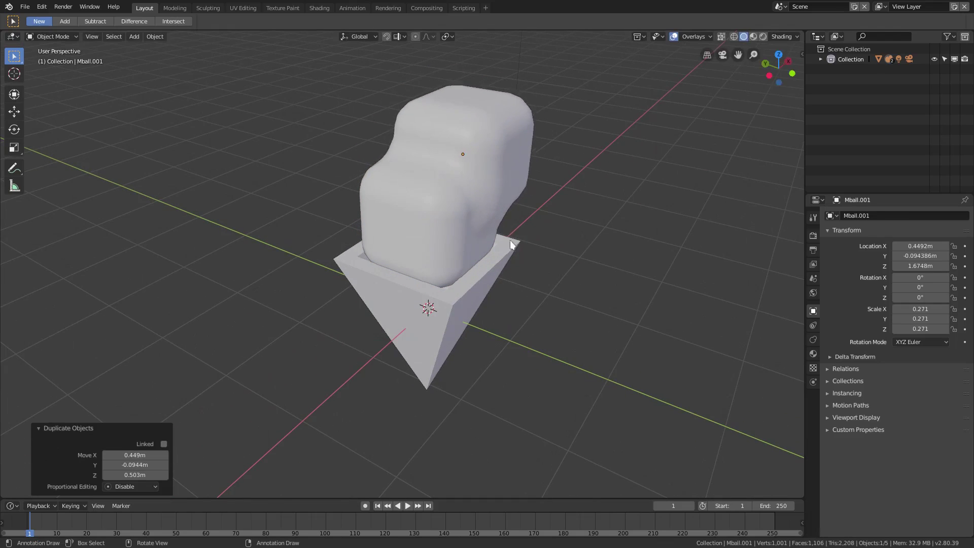
middle_click_drag(492, 231, 634, 238)
key("s")
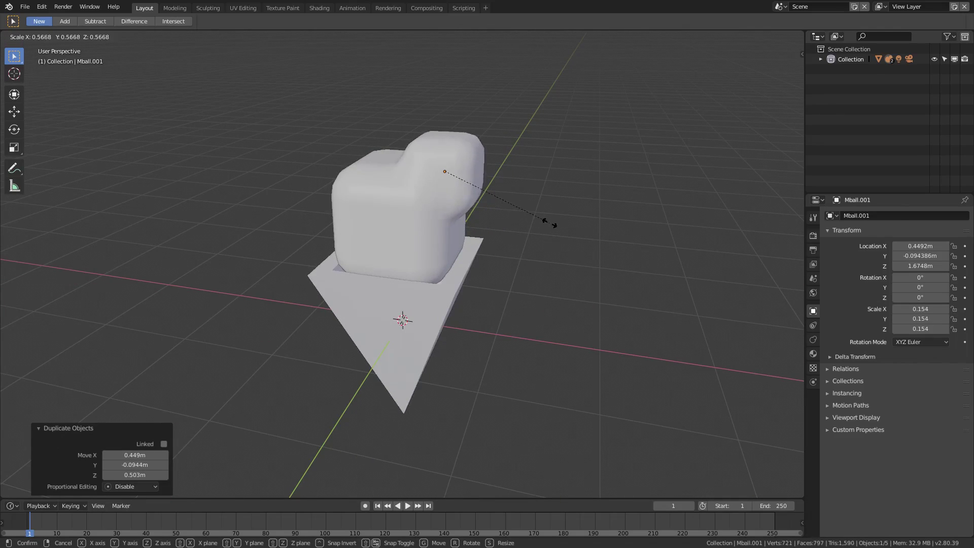
left_click(550, 224)
- Trackball-rotate the small copy about 13.8° and 35.5°, reduce it to 0.137, and place it just above the rim at about (0.38, 0.49, 1.11) m
middle_click_drag(556, 232, 456, 265)
key("g")
left_click(513, 248)
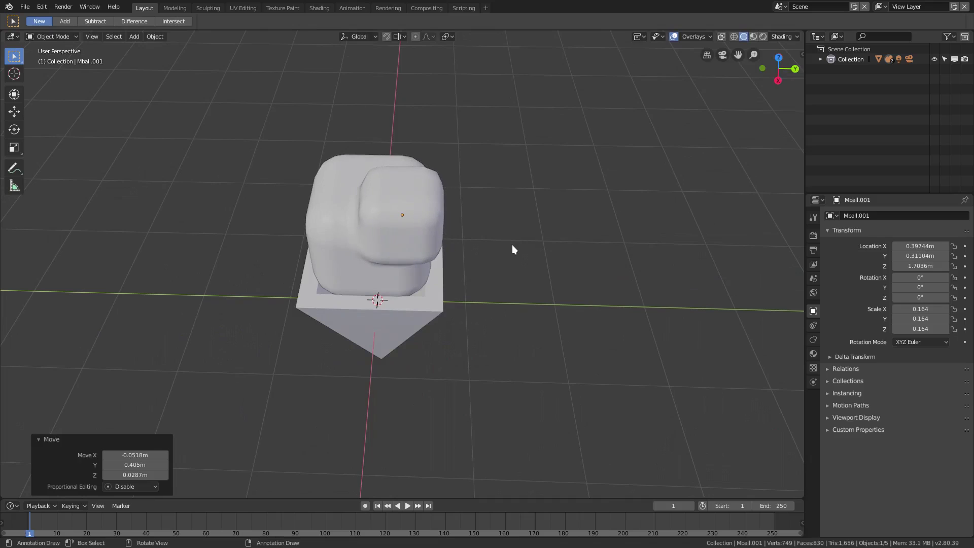
middle_click_drag(512, 249, 396, 235)
key("r")
key("r")
left_click(482, 257)
key("g")
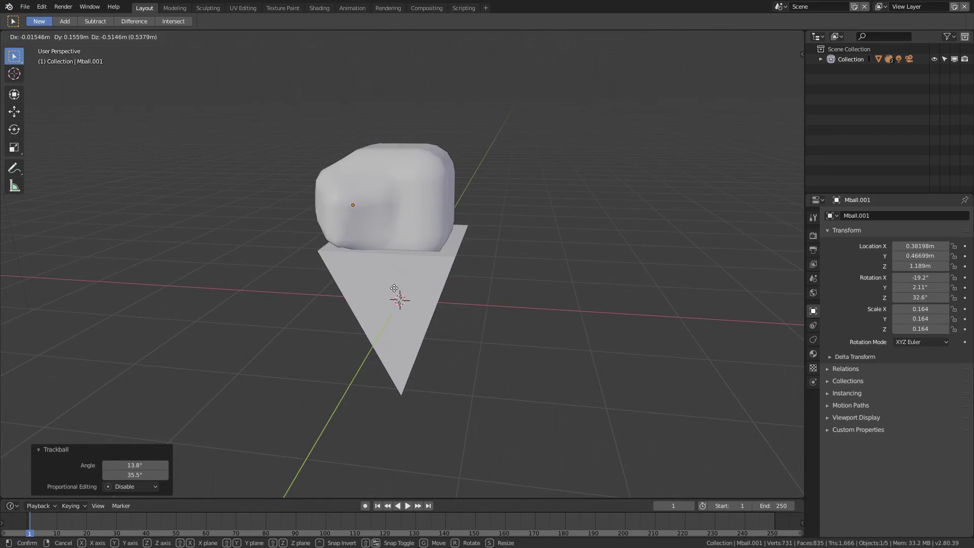
left_click(394, 288)
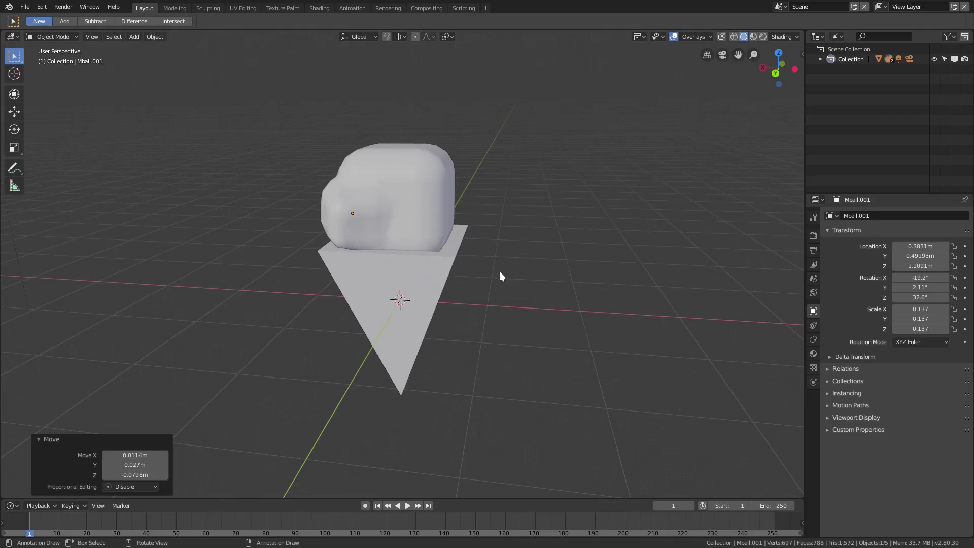
- Duplicate the small metaball to another side of the scoop and trackball-rotate the copy about -29.2° and -57.9°
key("shift+d")
left_click(490, 235)
middle_click_drag(490, 235, 427, 252)
key("r")
key("r")
left_click(464, 230)
- Duplicate the metaball again onto the scoop's negative X and Y side and enlarge the copy to a scale of about 0.171
key("shift+d")
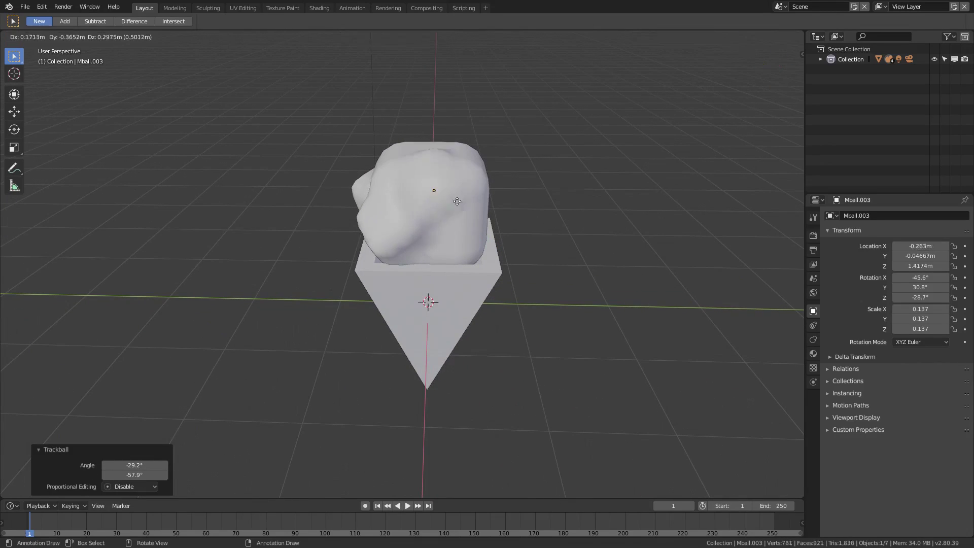
left_click(510, 200)
key("s")
left_click(514, 208)
key("g")
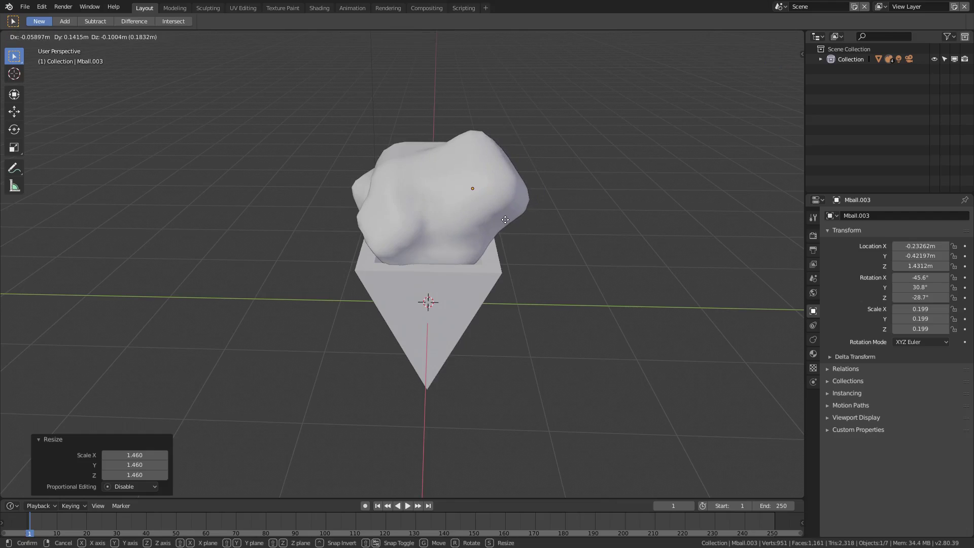
left_click(506, 220)
key("s")
left_click(501, 217)
- Duplicate the metaball to the top of the scoop, offset about 0.50 m in X, 0.32 m in Y and 0.41 m in Z
middle_click_drag(436, 228, 474, 241)
key("shift+d")
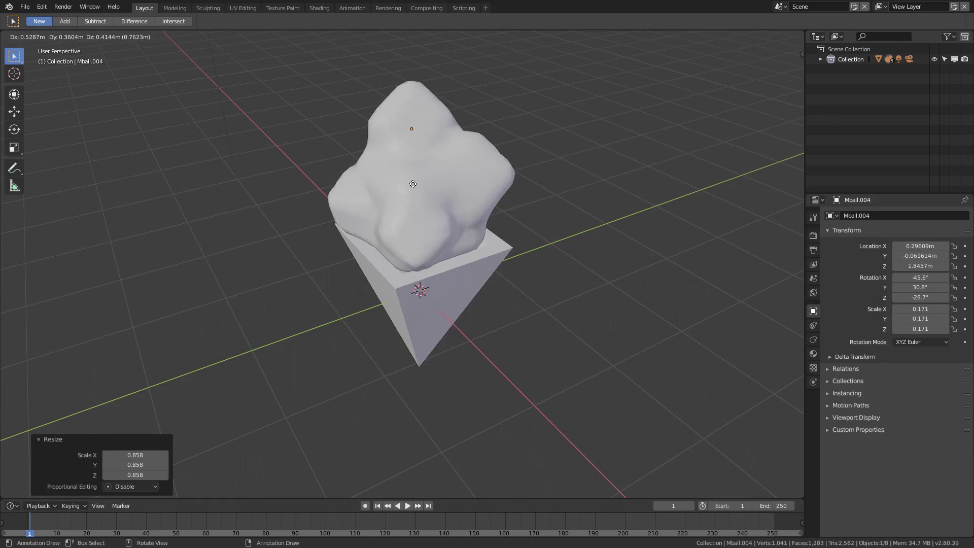
left_click(345, 189)
- Duplicate the top metaball down to the scoop's positive X, negative Y side, scale the copy by 0.885 and trackball-rotate it
middle_click_drag(345, 189, 479, 180)
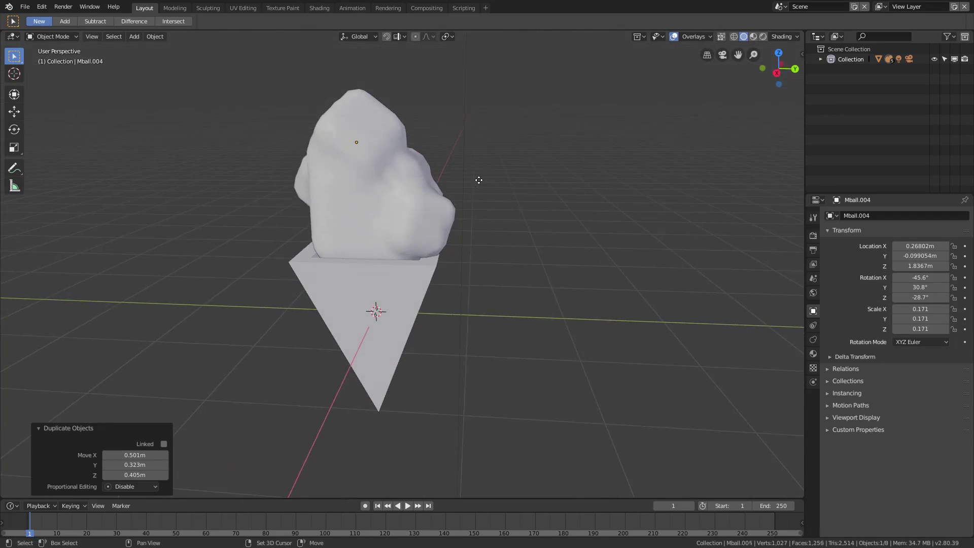
key("shift+d")
left_click(456, 242)
key("s")
left_click(463, 240)
key("r")
key("r")
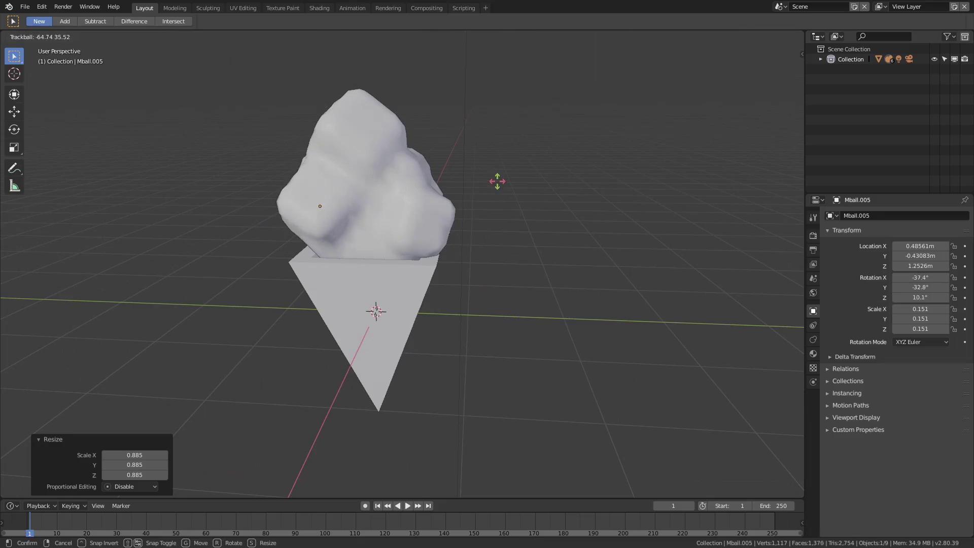
left_click(490, 184)
- Reposition the newest metaball lower against the rim, at about (0.51, -0.41, 1.10) m
middle_click_drag(360, 230, 533, 201)
key("g")
left_click(345, 235)
key("g")
left_click(415, 226)
key("g")
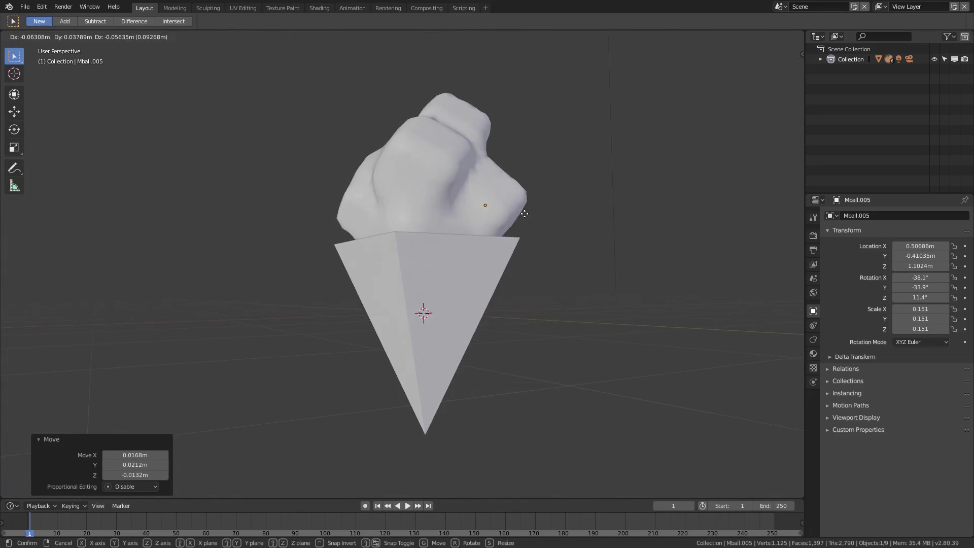
left_click(472, 231)
- Duplicate that metaball to the scoop's positive Y side and raise the copy to about (0.18, 0.44, 1.63) m
middle_click_drag(472, 231, 506, 249)
key("shift+d")
left_click(398, 233)
key("g")
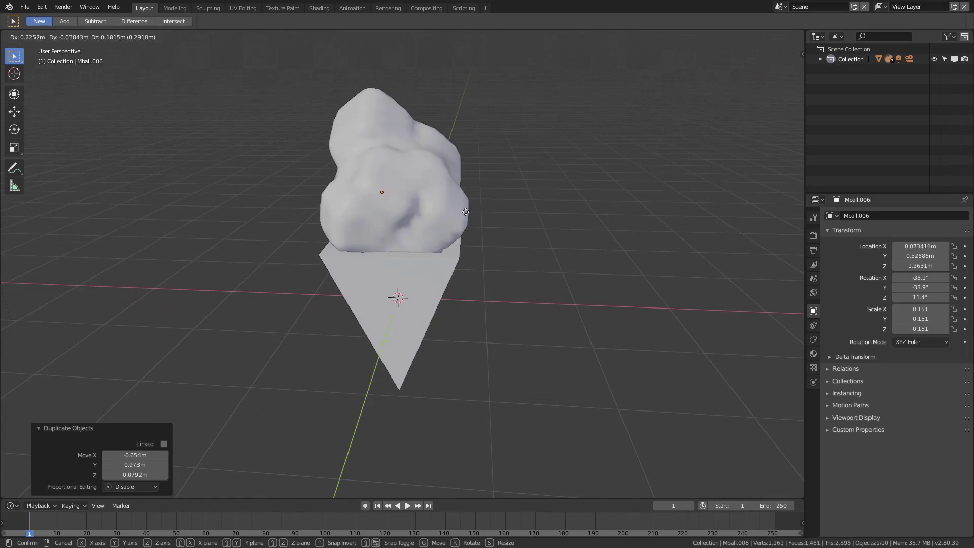
left_click(457, 183)
- Scale the raised copy by 0.914 and trackball-rotate it about 23° and 18°
key("s")
left_click(509, 205)
key("r")
key("r")
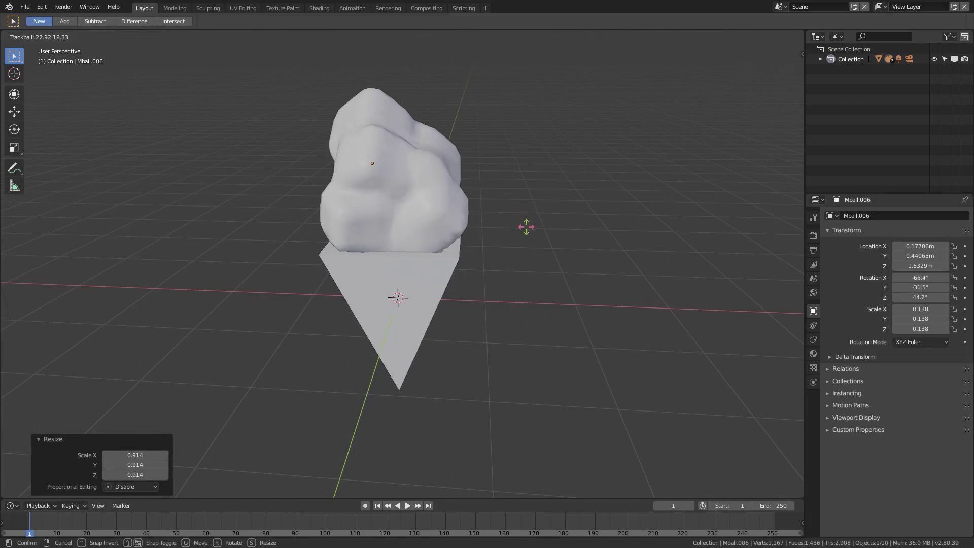
left_click(526, 228)
- Shift the raised copy about -0.11 m in X and 0.03 m in Y, and trackball-rotate it about -18.9° and 40.7°
middle_click_drag(407, 256, 442, 261)
key("g")
left_click(455, 260)
key("r")
key("r")
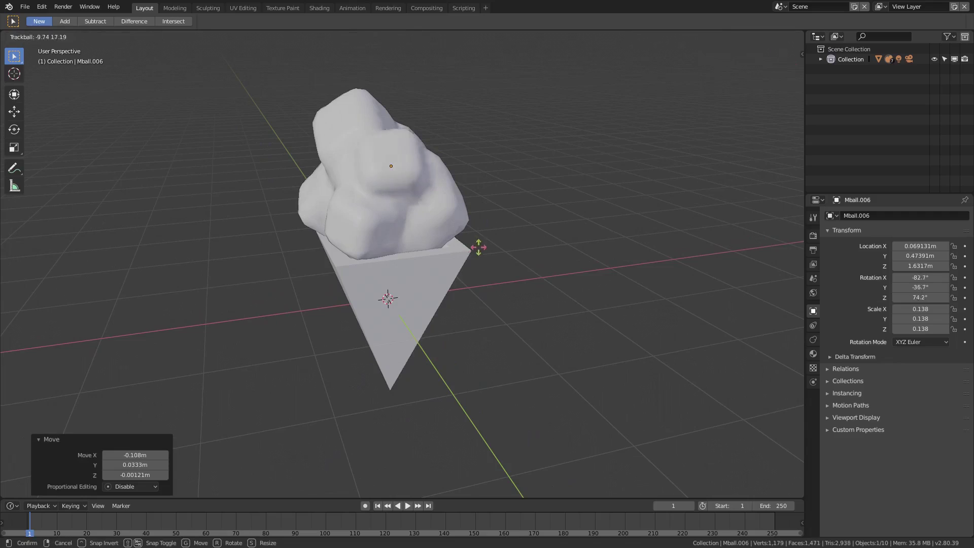
left_click(506, 233)
- Duplicate the metaball to the upper negative X side of the scoop, at about (-0.42, 0.04, 1.75) m
middle_click_drag(506, 233, 366, 251)
key("shift+d")
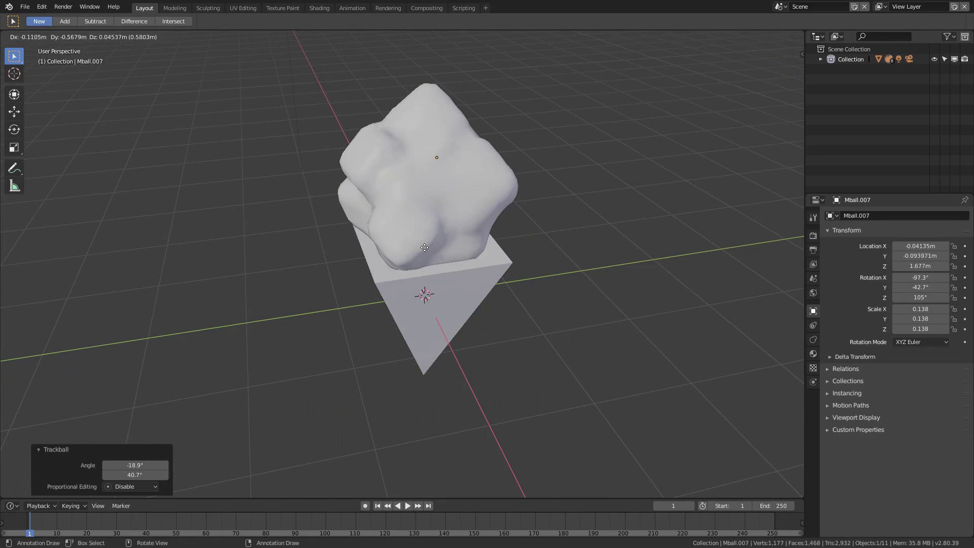
left_click(419, 249)
middle_click_drag(427, 249, 550, 276)
key("g")
left_click(547, 238)
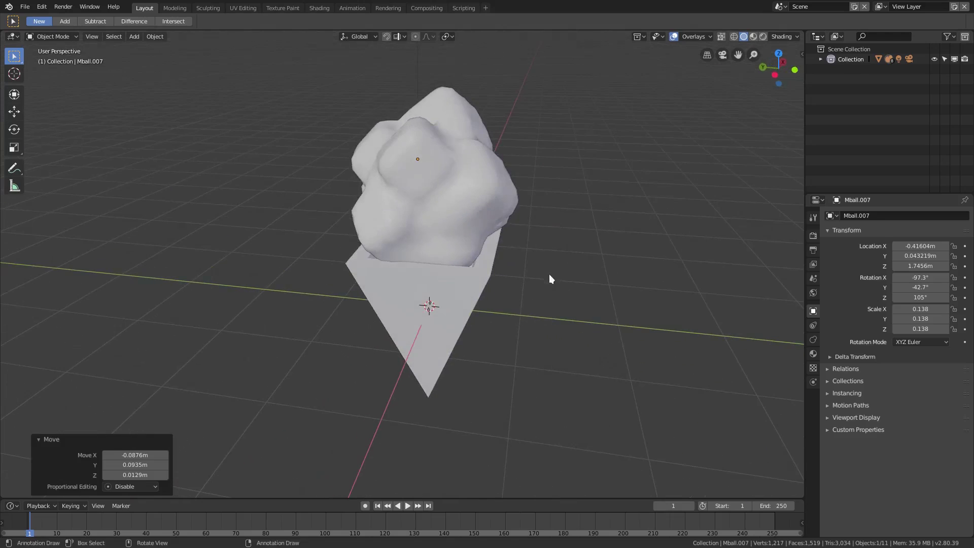
- Trackball-rotate the upper copy, nudge it slightly outward, and enlarge it to a scale of about 0.148
key("r")
key("r")
left_click(515, 238)
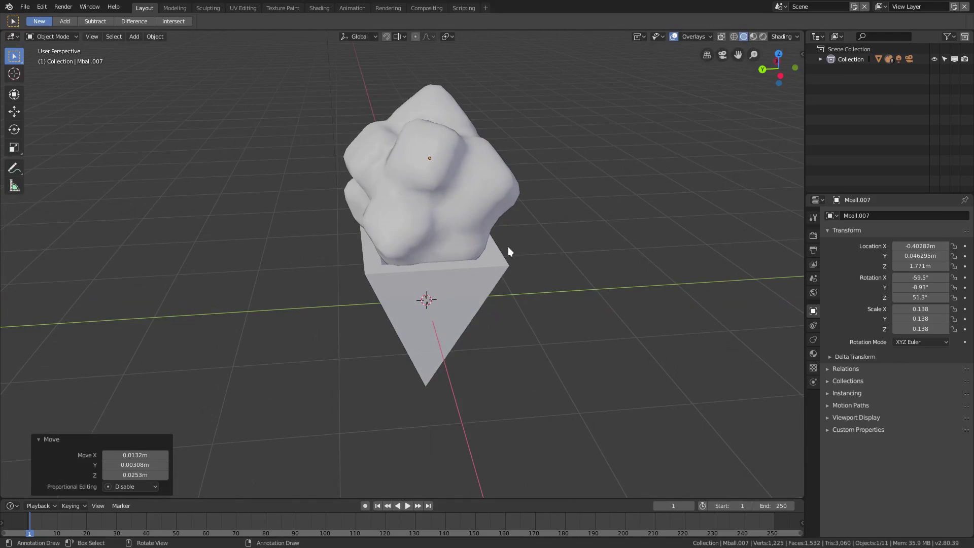
left_click(524, 248)
key("s")
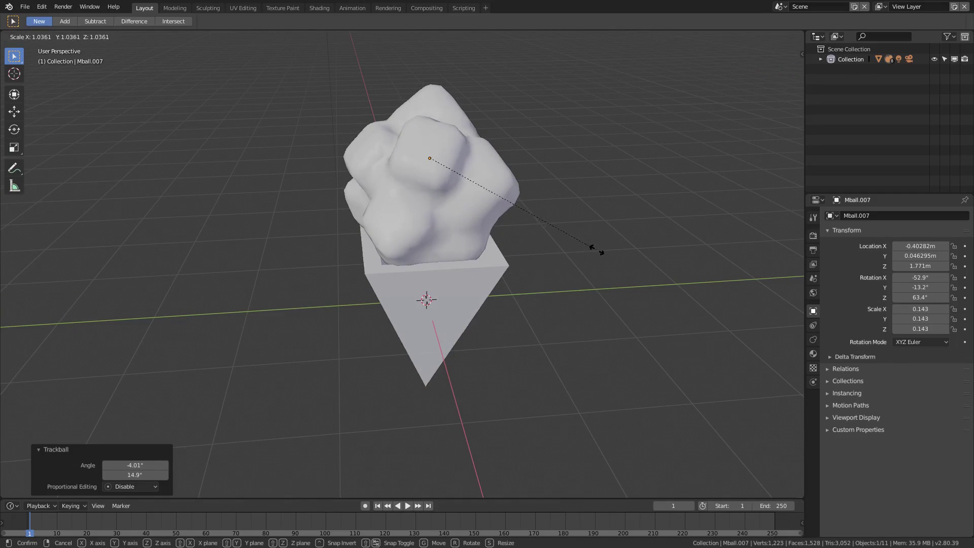
left_click(599, 248)
- Move the upper copy to about (-0.39, 0.05, 1.80) m and trackball-rotate it about -8.6° and 16.6°
key("g")
left_click(589, 254)
middle_click_drag(524, 280, 348, 264)
key("r")
key("r")
left_click(568, 250)
- Duplicate the metaball to the scoop's top at about (-0.09, 0.16, 1.99) m, trackball-rotate it -26.9° and 36.1°, and scale it by 0.931
key("shift+d")
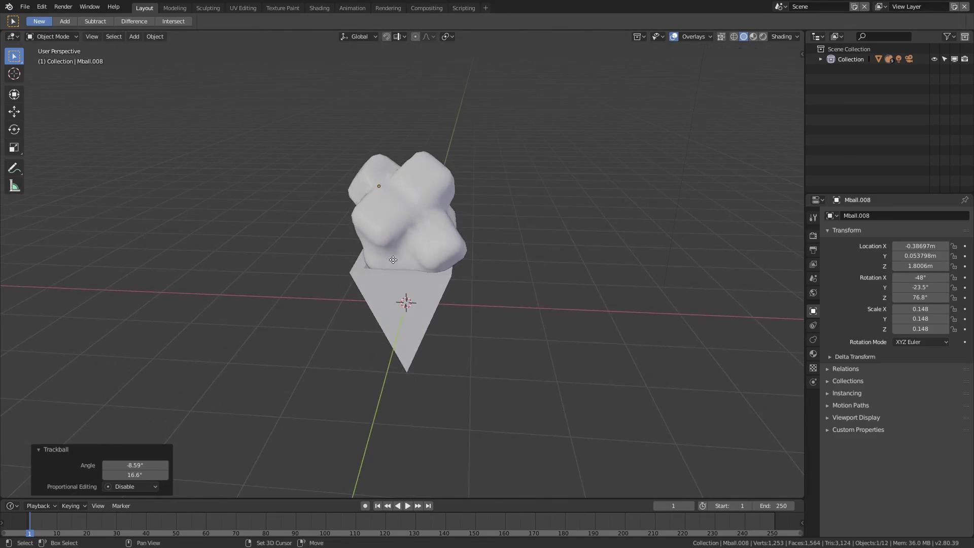
left_click(415, 245)
middle_click_drag(389, 236, 429, 262)
key("r")
key("r")
left_click(458, 240)
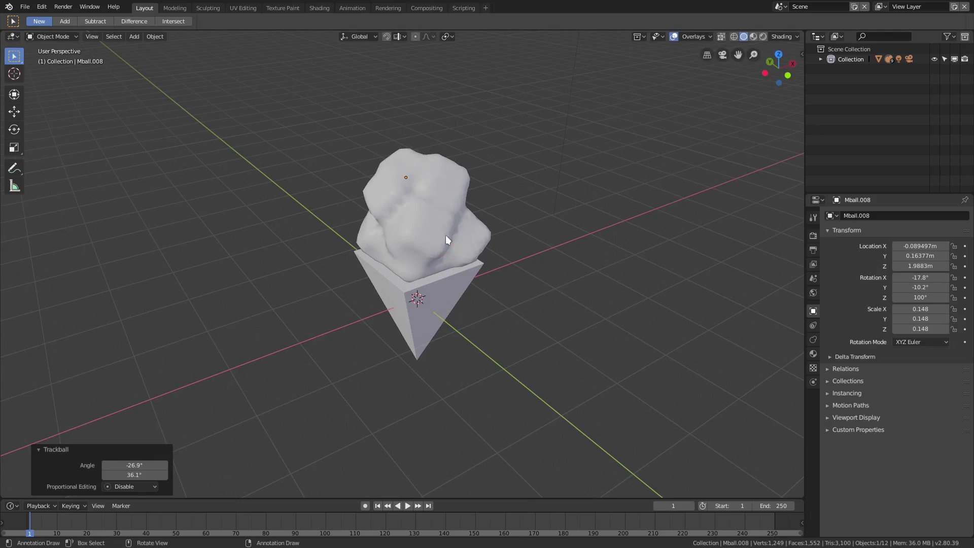
key("s")
left_click(579, 258)
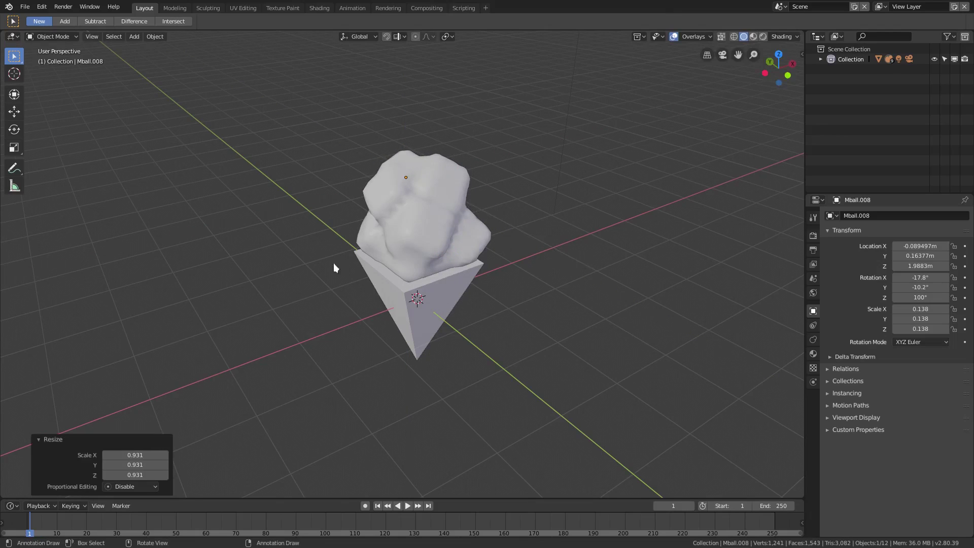
- Move the top copy to about (-0.14, 0.24, 2.05) m and shrink it by 0.826 to a scale of 0.114
key("g")
middle_click_drag(333, 262, 490, 236)
left_click(375, 245)
key("g")
left_click(487, 249)
key("s")
left_click(464, 241)
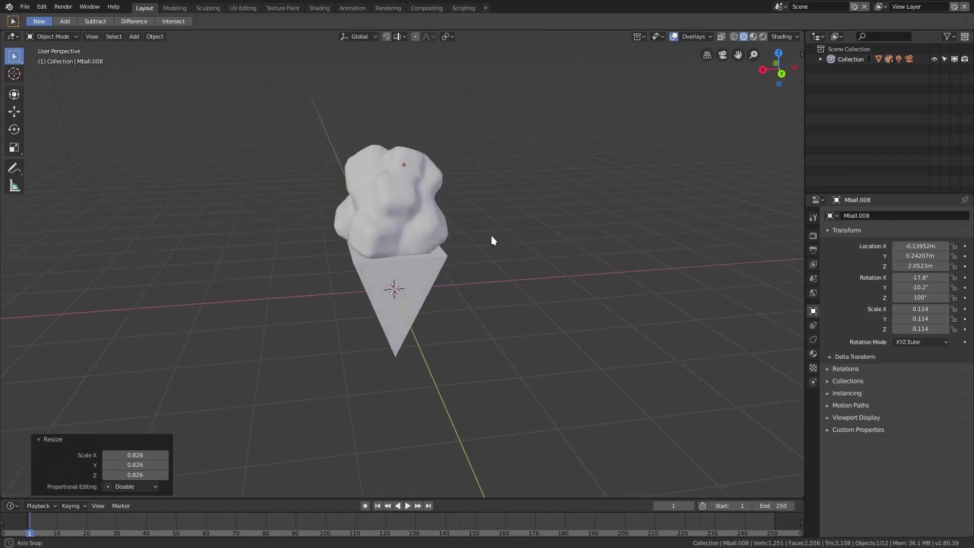
- Move the small top metaball down to the rim on the positive X side and enlarge it by 1.137
key("g")
left_click(417, 296)
middle_click_drag(417, 294, 495, 269)
key("g")
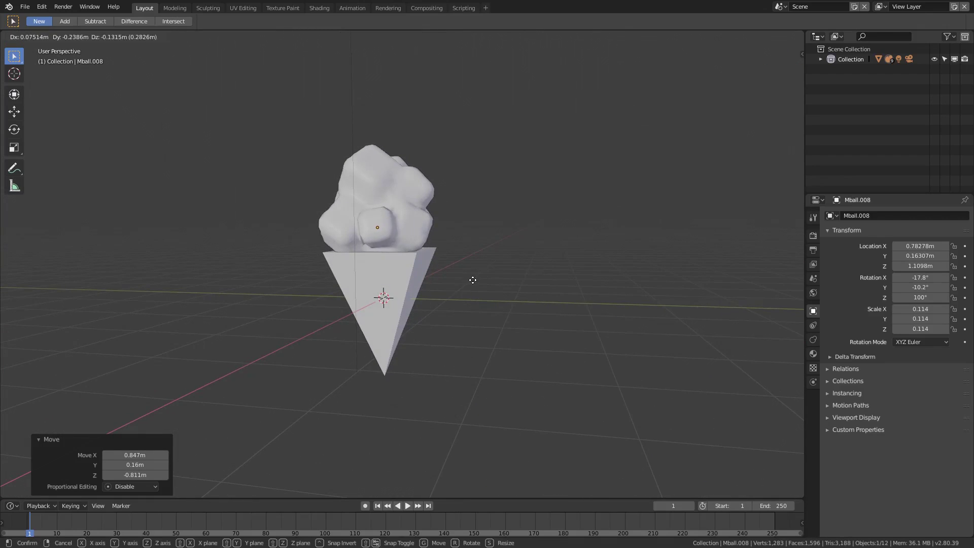
left_click(471, 278)
middle_click_drag(408, 276, 493, 277)
key("s")
left_click(506, 306)
- Duplicate the rim metaball across the scoop and position the copy on the negative Y side, at about (-0.02, -0.68, 1.09) m
key("shift+d")
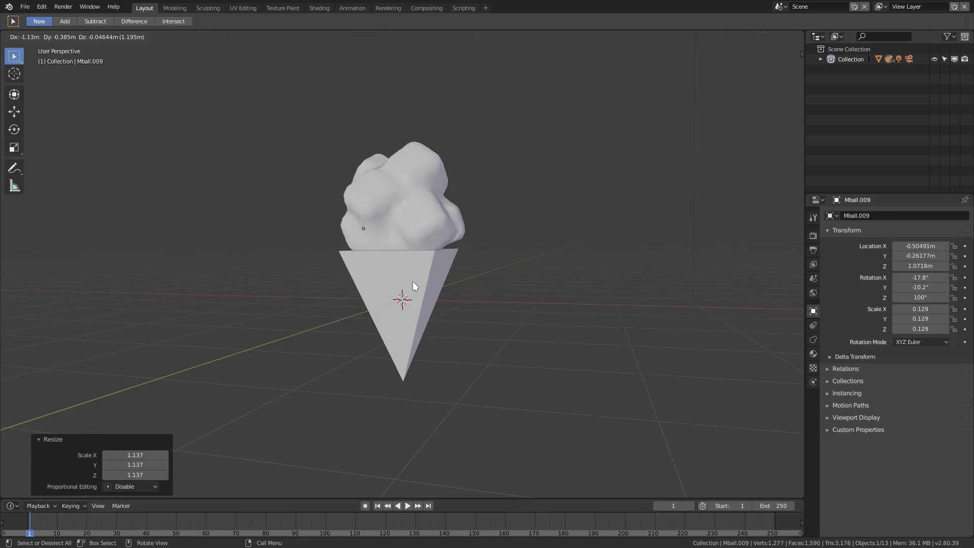
left_click(412, 281)
middle_click_drag(412, 281, 518, 276)
key("g")
left_click(478, 288)
- Shrink the negative Y copy to 0.109, lower it about 0.07 m toward the rim, and trackball-rotate it
key("s")
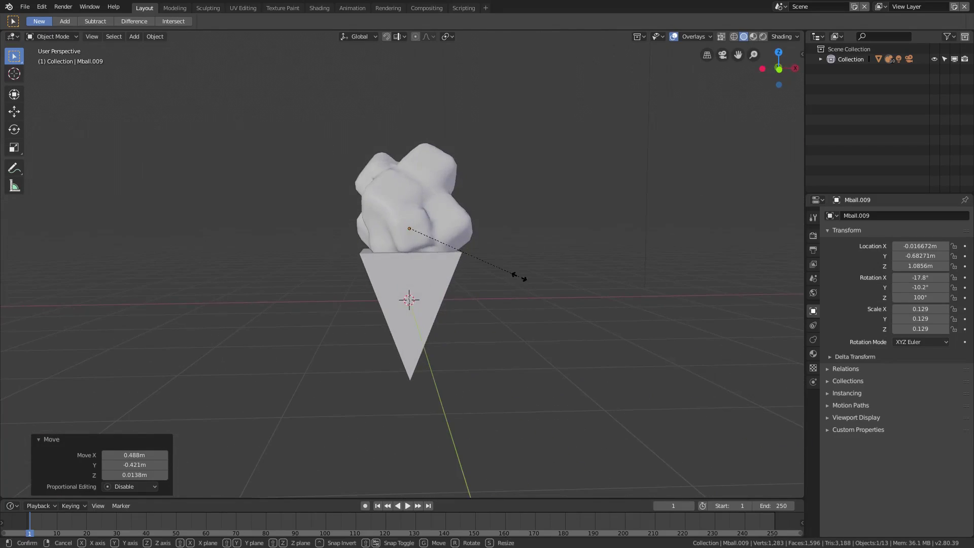
left_click(501, 269)
key("g")
left_click(501, 277)
key("r")
key("r")
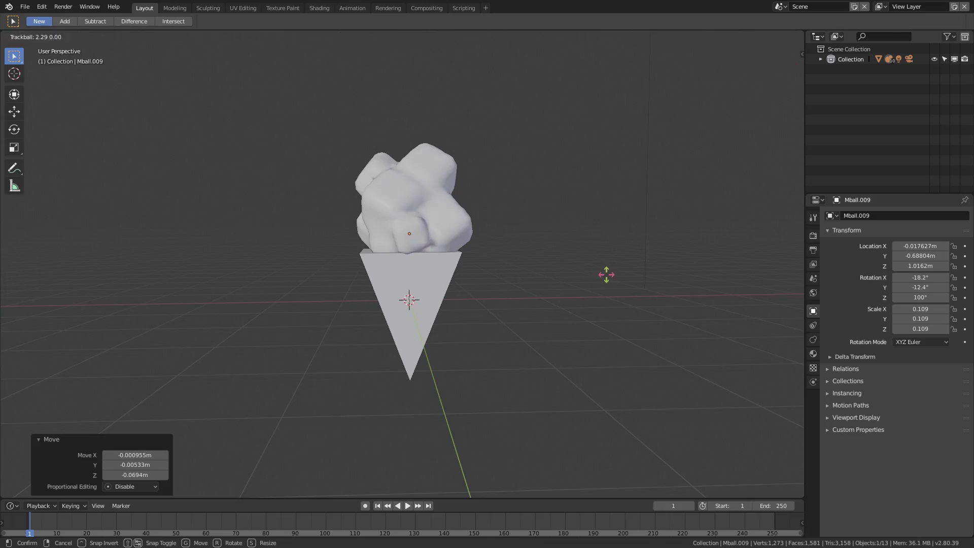
left_click(581, 255)
- Duplicate the small rim metaball twice more to fill gaps around the base of the scoop
middle_click_drag(580, 255, 468, 310)
key("shift+d")
left_click(401, 299)
key("shift+d")
left_click(394, 308)
middle_click_drag(395, 309, 373, 154)
left_click(375, 154)
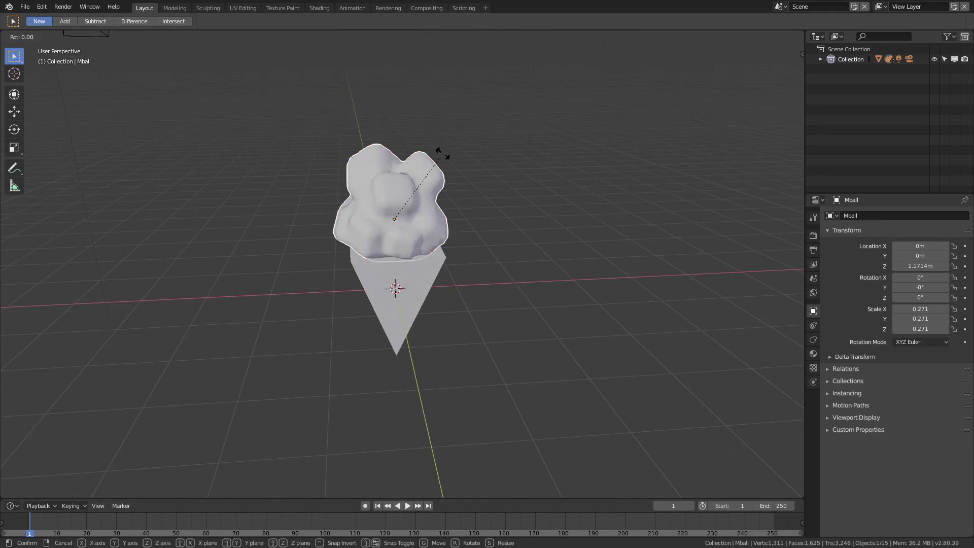
left_click(404, 265)
left_click(404, 228)
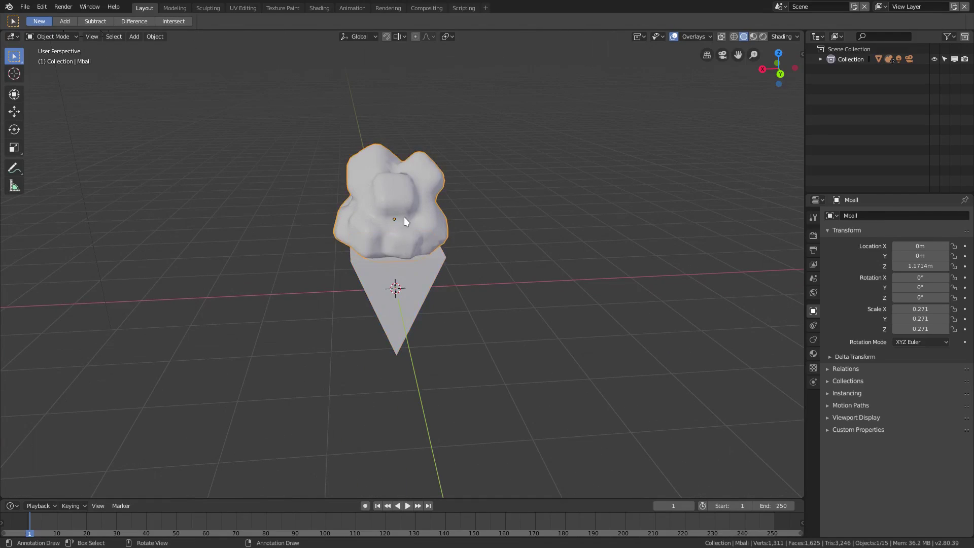
middle_click_drag(431, 263, 409, 216)
key("shift+d")
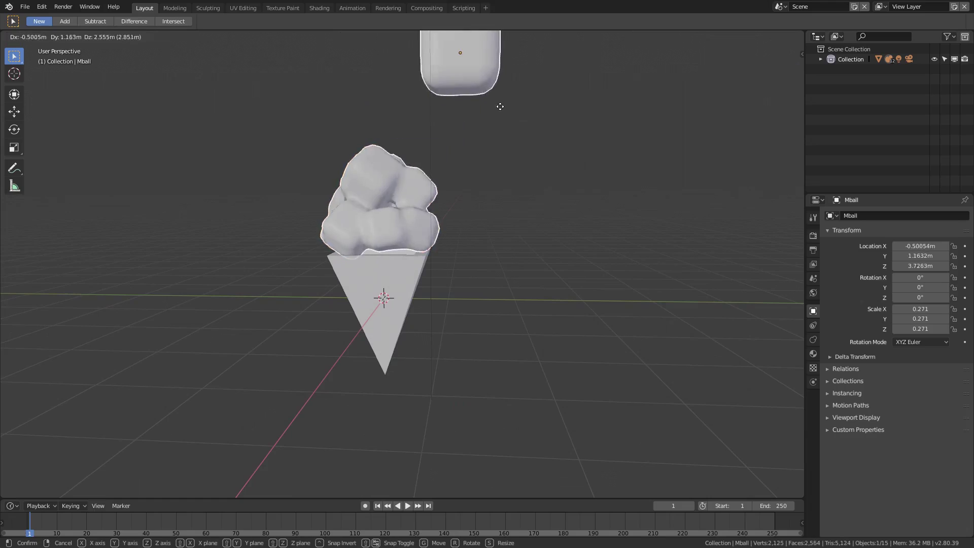
left_click(409, 192)
key("s")
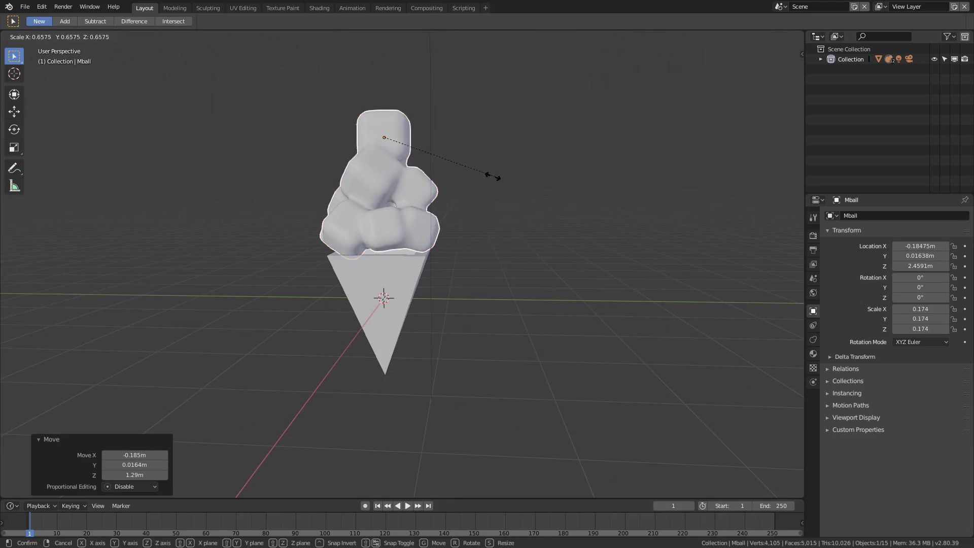
left_click(453, 174)
key("g")
left_click(461, 187)
middle_click_drag(461, 187, 429, 256)
left_click(436, 248)
- Duplicate the scoop's base metaball, shrink the copy to 0.199, and place it on top of the scoop at about (0.04, 0.07, 2.29) m
key("shift+d")
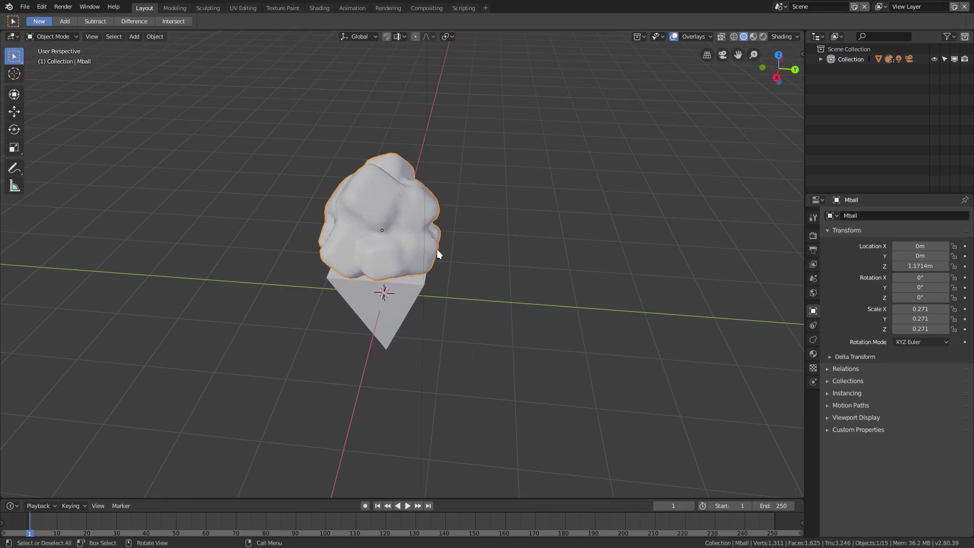
left_click(453, 185)
key("s")
left_click(448, 183)
middle_click_drag(448, 182, 440, 163)
key("g")
left_click(425, 185)
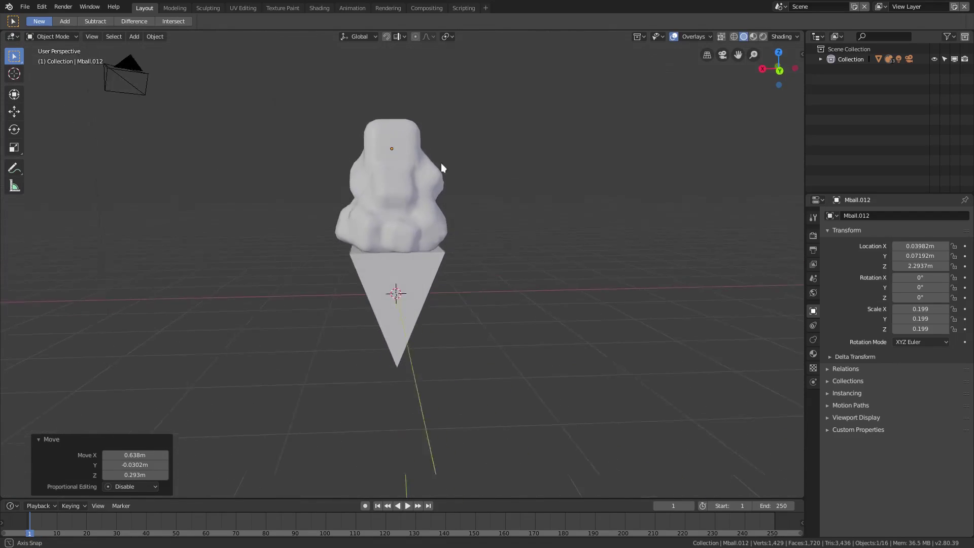
- Shrink the top metaball to 0.172 and lower it about 0.07 m into the scoop
key("s")
left_click(544, 191)
key("g")
left_click(502, 218)
- Duplicate the top metaball onto the scoop's positive X side, shrink the copy, and trackball-rotate it
middle_click_drag(502, 218, 273, 246)
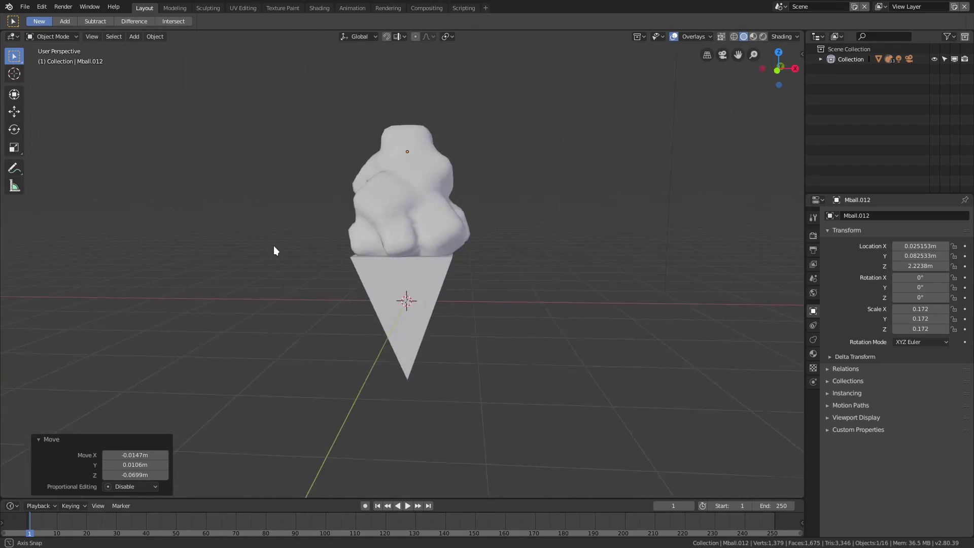
key("shift+d")
left_click(312, 272)
middle_click_drag(437, 291, 410, 284)
key("s")
left_click(416, 297)
key("r")
key("r")
left_click(367, 277)
- Fine-tune the positive X copy to about (0.50, 0.02, 1.55) m and shrink it slightly
key("g")
left_click(399, 286)
key("s")
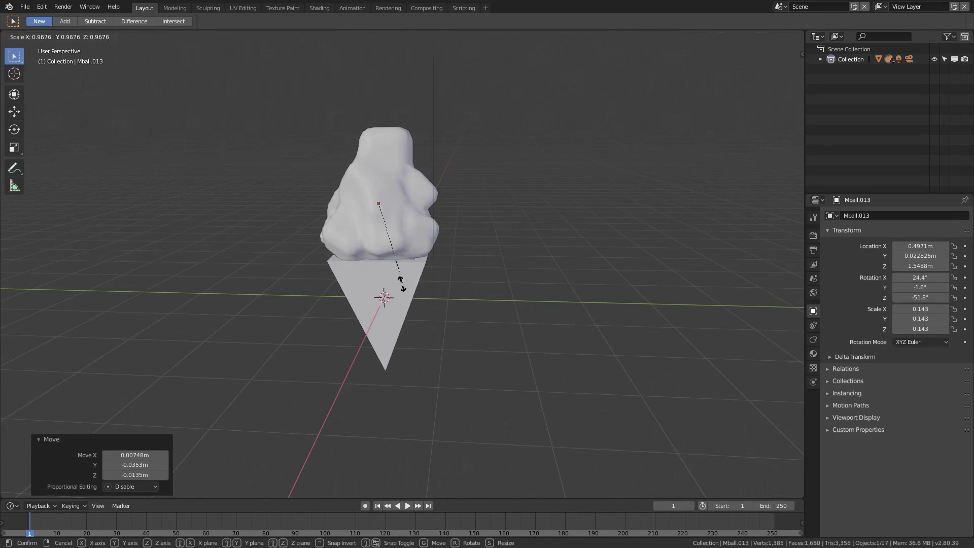
left_click(378, 281)
key("g")
key("Return")
- Select the base metaball and set its view resolution to 0.05 m and its render resolution to 0.025 m
middle_click_drag(379, 291, 277, 251)
left_click(419, 163)
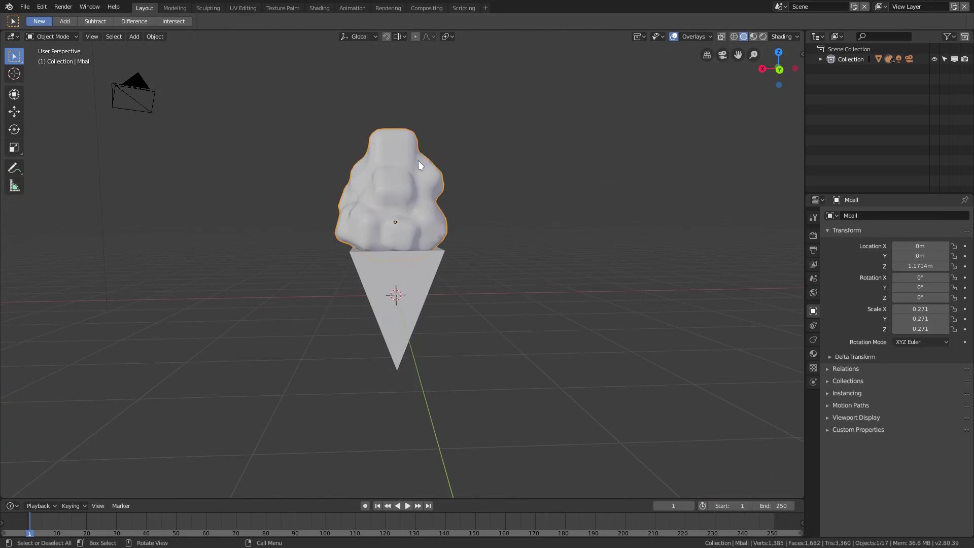
middle_click_drag(435, 176, 397, 231)
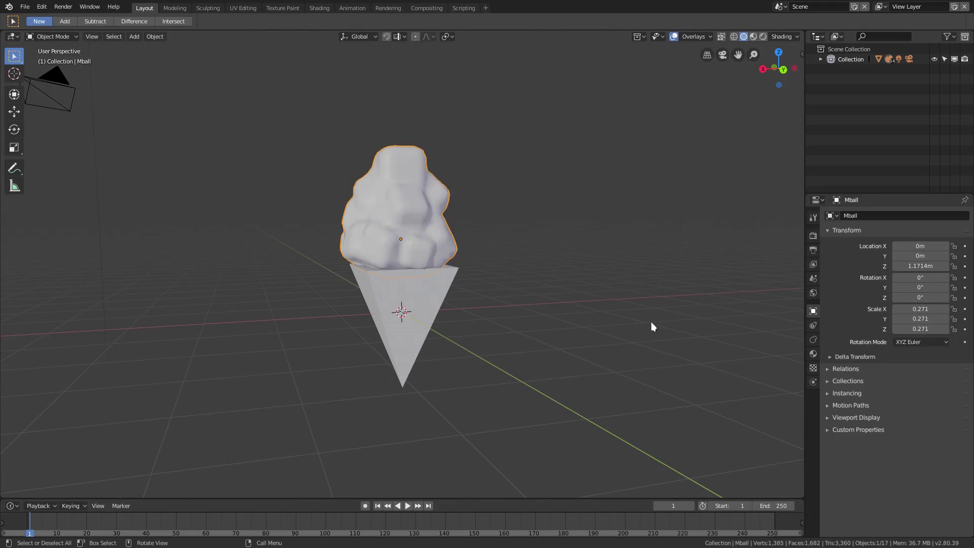
left_click(812, 339)
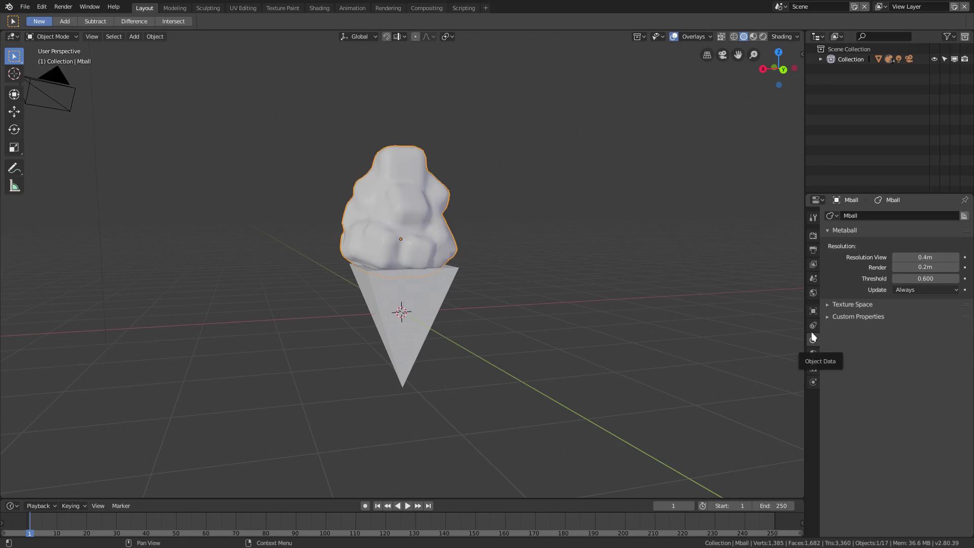
left_click_drag(920, 257, 892, 257)
middle_click_drag(446, 268, 655, 263)
scroll(428, 213, "up", 4)
middle_click_drag(428, 213, 461, 290)
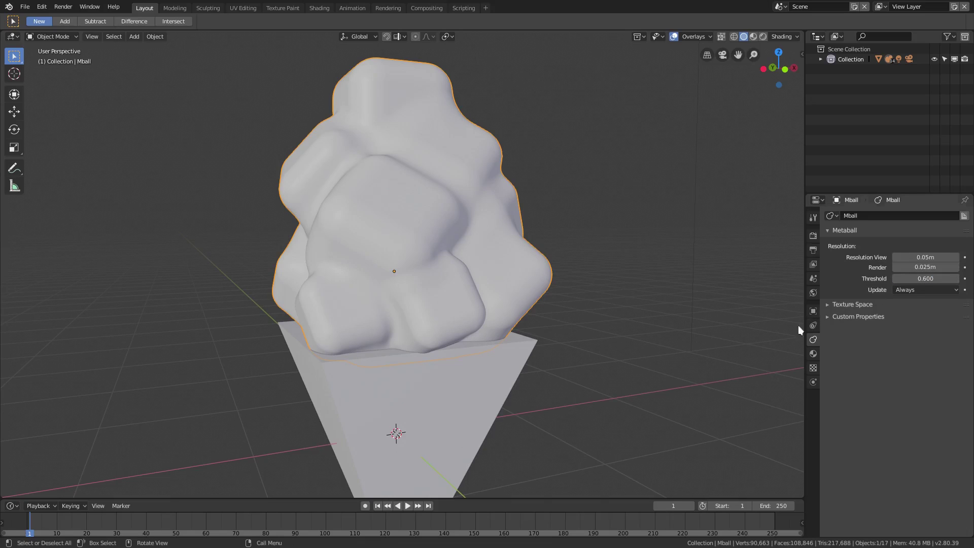
scroll(473, 306, "down", 6)
middle_click_drag(397, 351, 436, 271)
key("g")
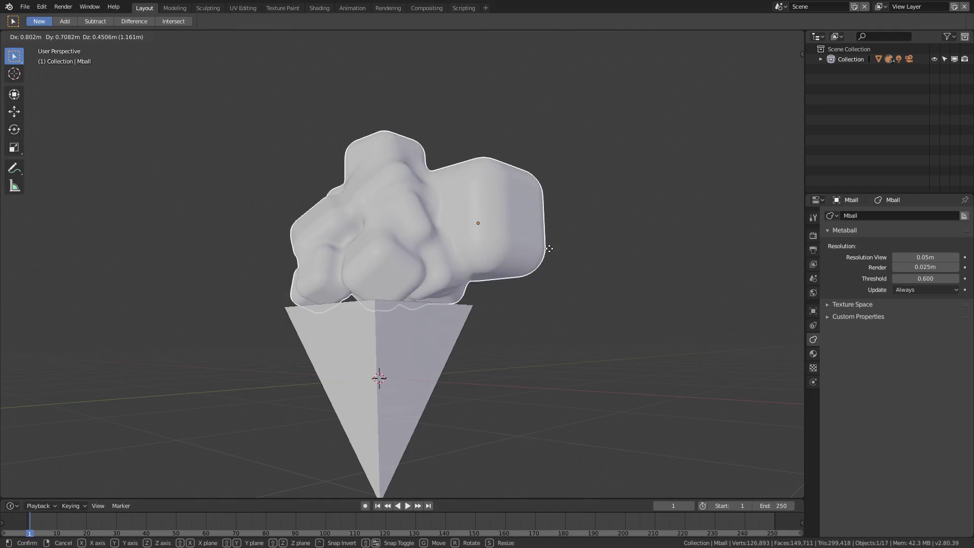
key("Escape")
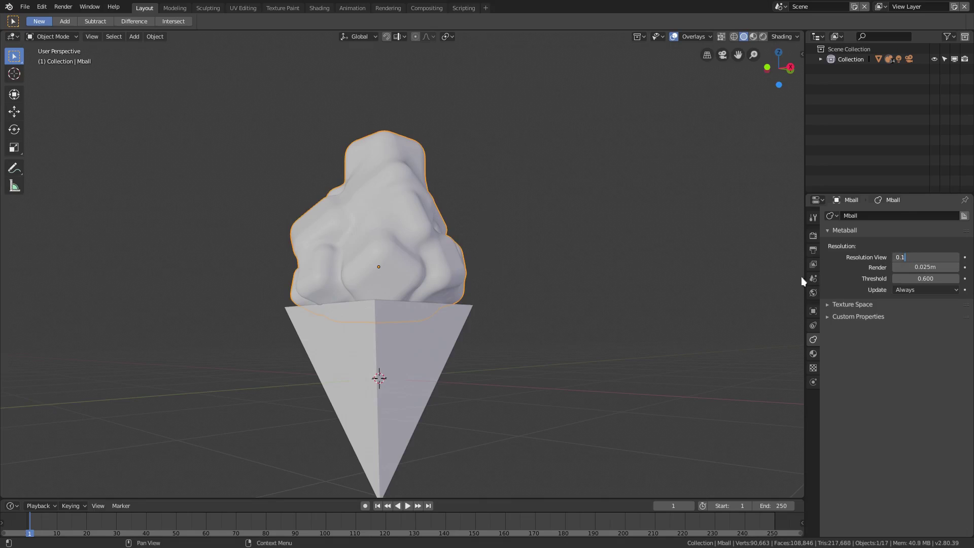
- Set the metaball's view resolution to 0.1 m and its render resolution to 0.05 m
key("Return")
middle_click_drag(399, 285, 381, 285)
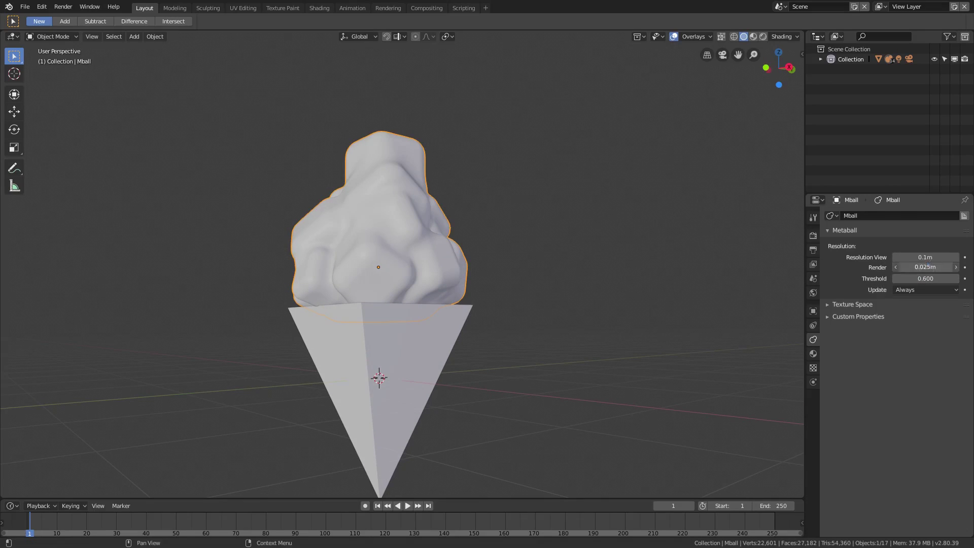
key("Return")
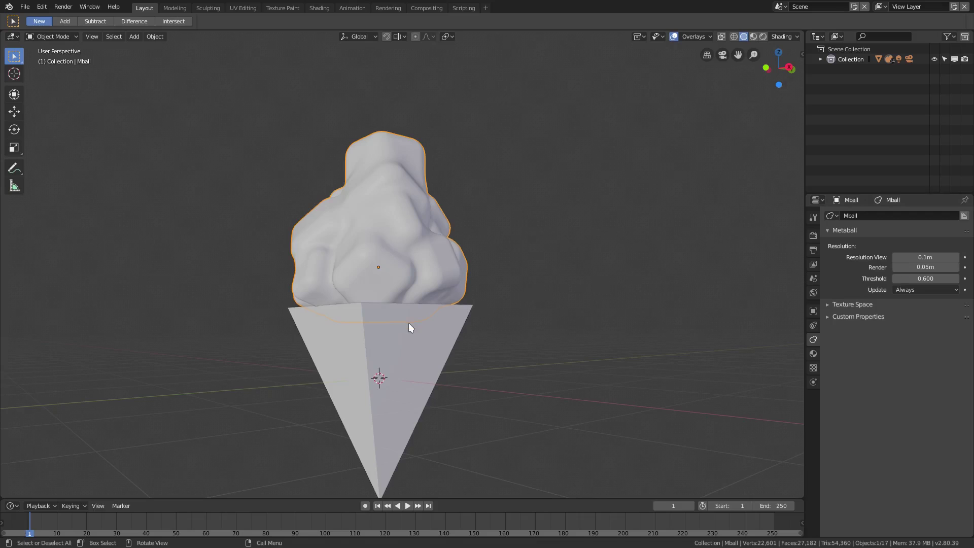
- Examine the ice cream's surface up close and its overall shape with the viewport overlays temporarily hidden
middle_click_drag(409, 324, 443, 298)
scroll(442, 298, "up", 5)
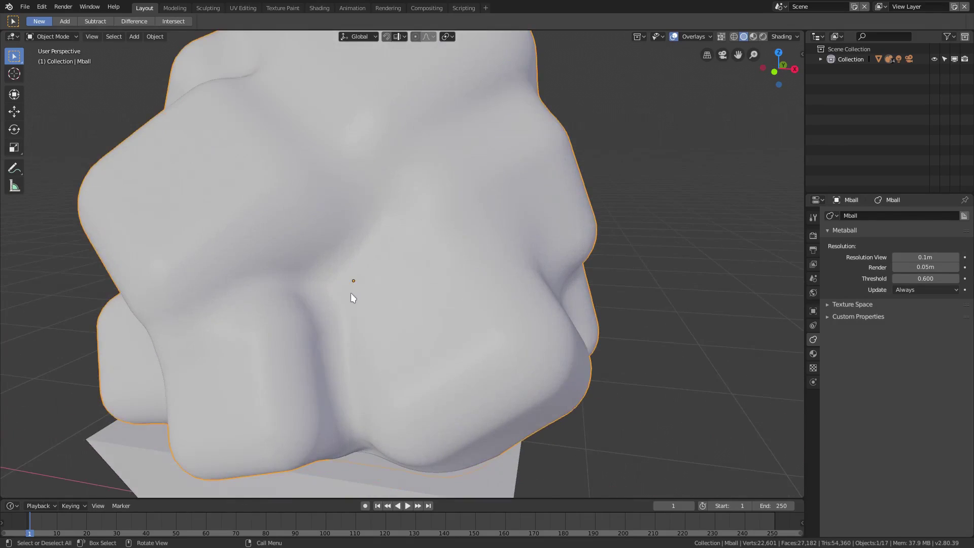
scroll(338, 322, "down", 4)
middle_click_drag(337, 323, 478, 272)
left_click(673, 37)
middle_click_drag(643, 183, 370, 283)
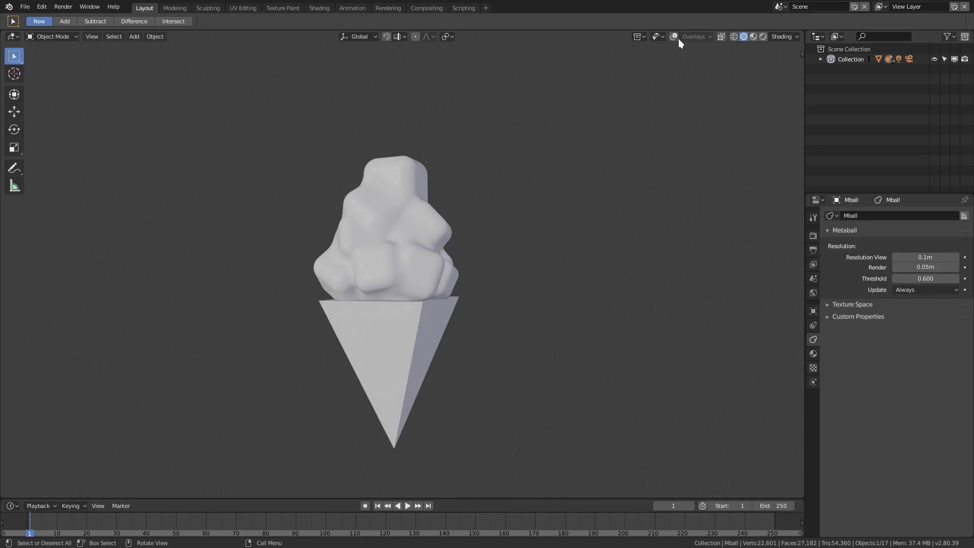
left_click(673, 37)
middle_click_drag(568, 213, 539, 305)
- Switch to the camera view and select the camera
key("KP_0")
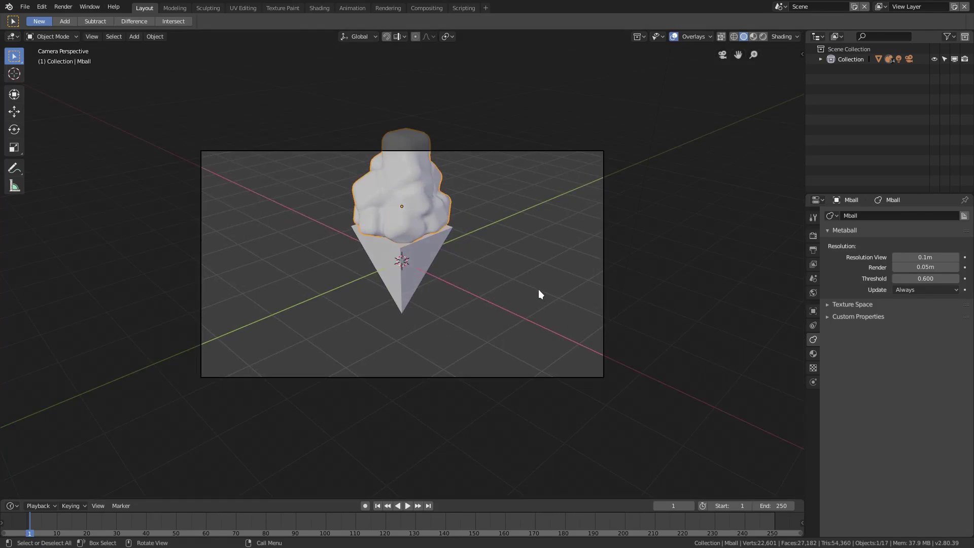
left_click(546, 151)
left_click(813, 235)
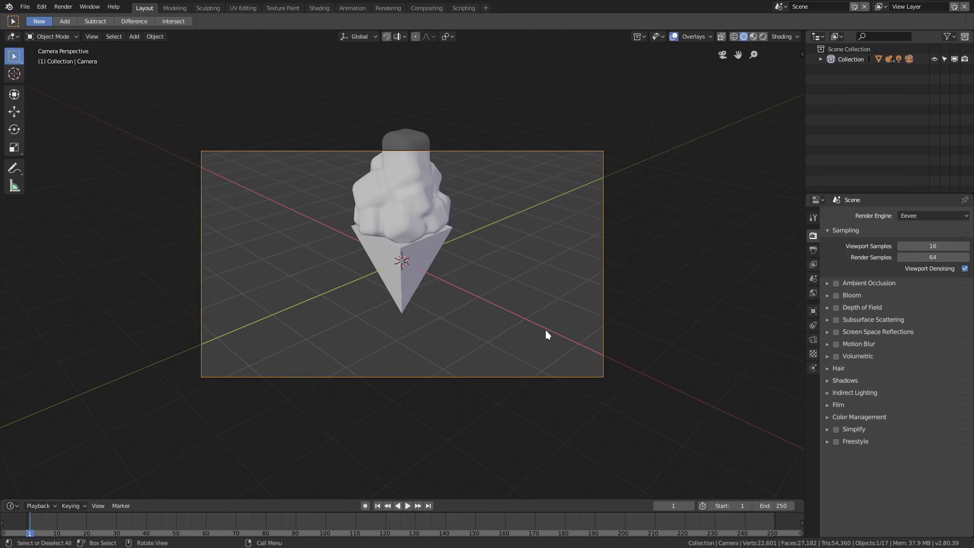
middle_click_drag(546, 331, 556, 334)
key("KP_0")
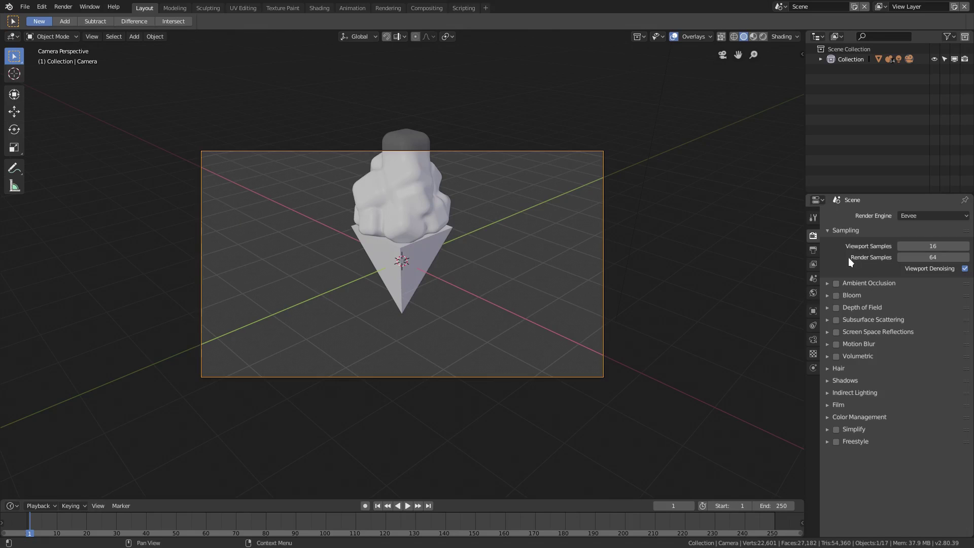
- Set the render output resolution to 2000 × 2000 px
left_click(813, 249)
left_click(811, 336)
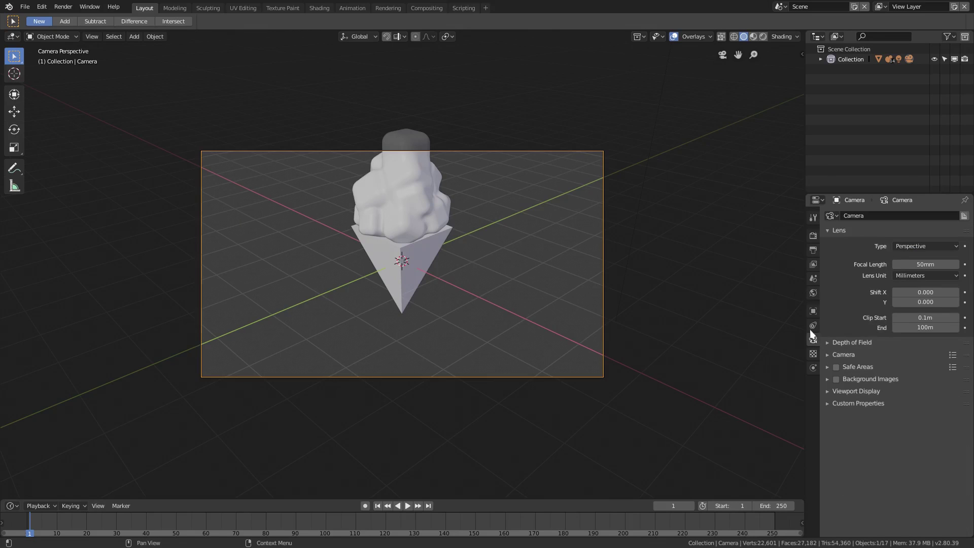
left_click(813, 249)
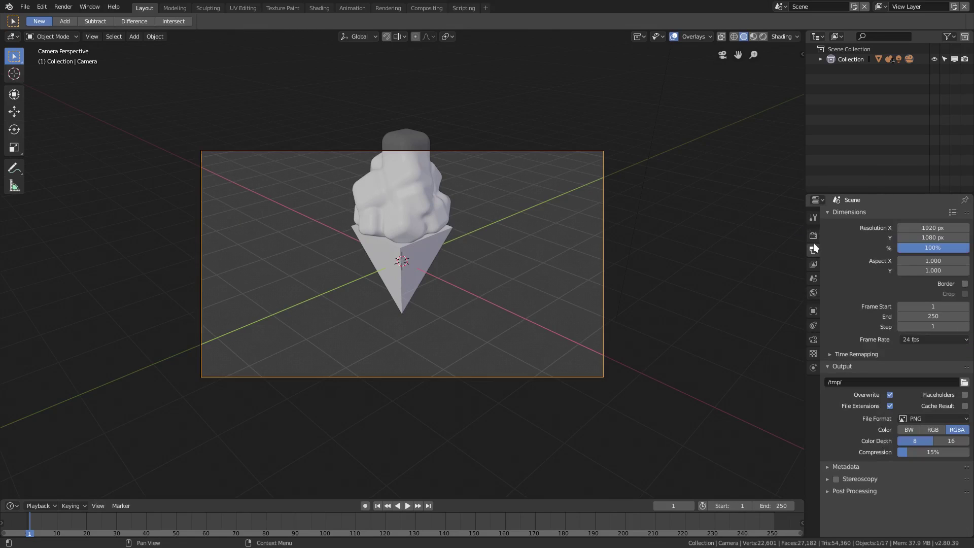
left_click(936, 237)
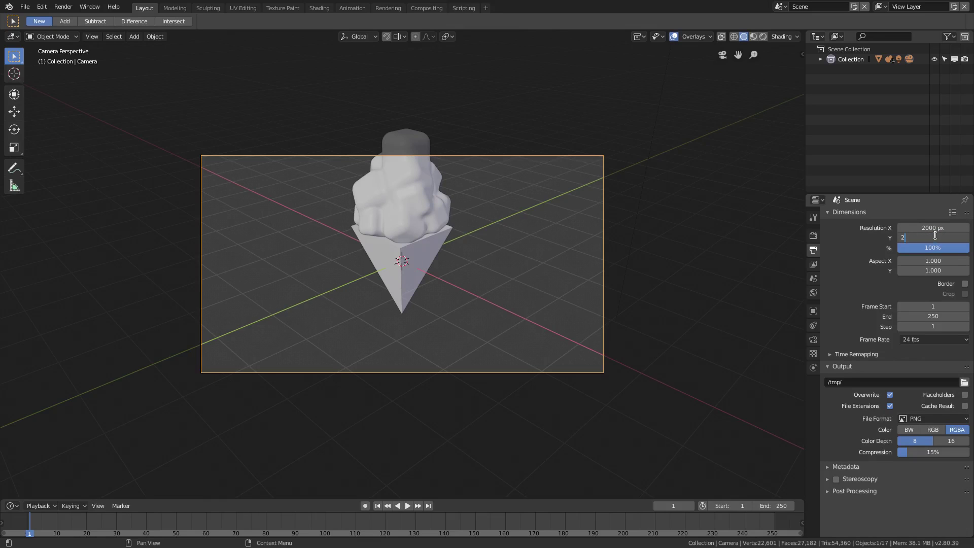
key("Return")
- Lock the camera to the view and frame the whole ice cream edge-on, with the camera at about (-4.37, -4.30, 1.83) m
middle_click_drag(524, 277, 528, 265)
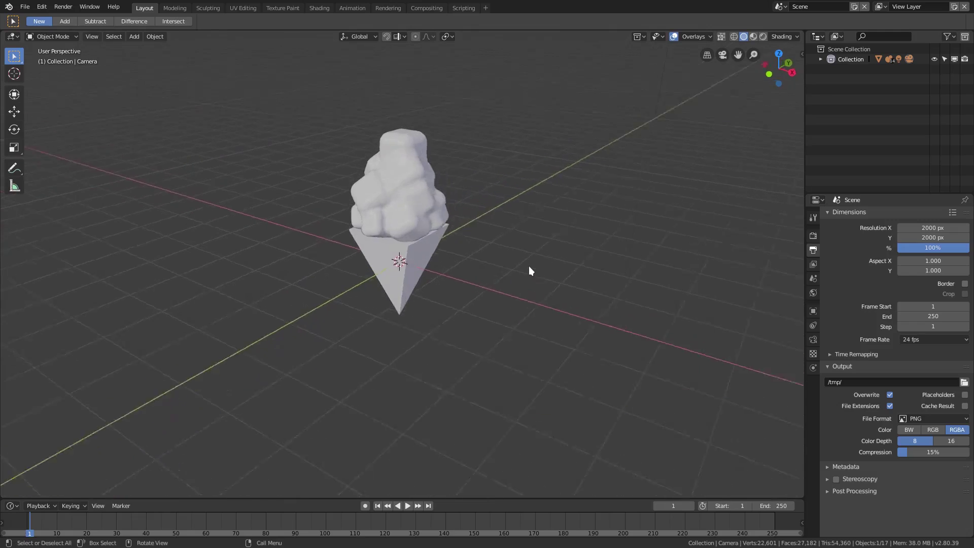
key("KP_0")
left_click(798, 52)
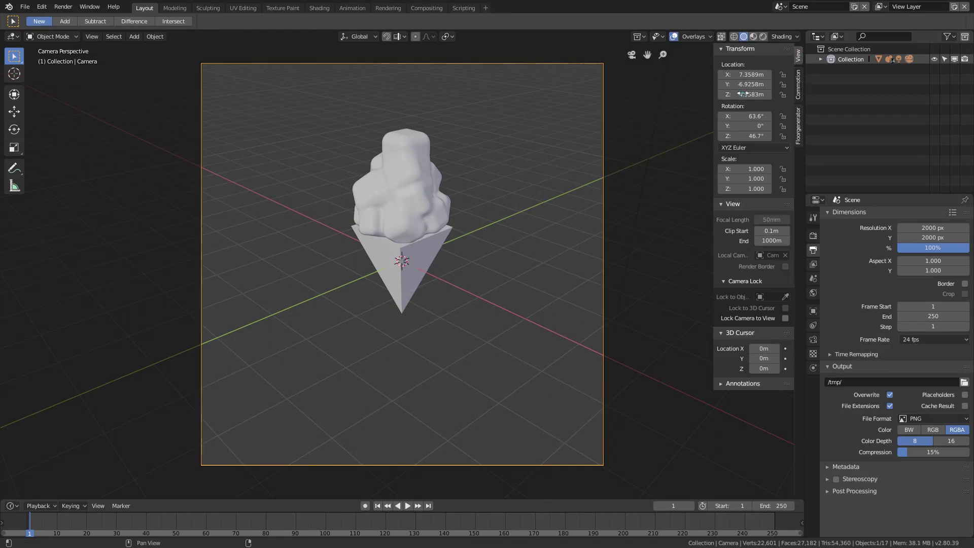
left_click(785, 318)
middle_click_drag(515, 343, 484, 282)
scroll(506, 240, "up", 3)
scroll(493, 266, "down", 3)
scroll(494, 260, "up", 1)
scroll(492, 266, "down", 1)
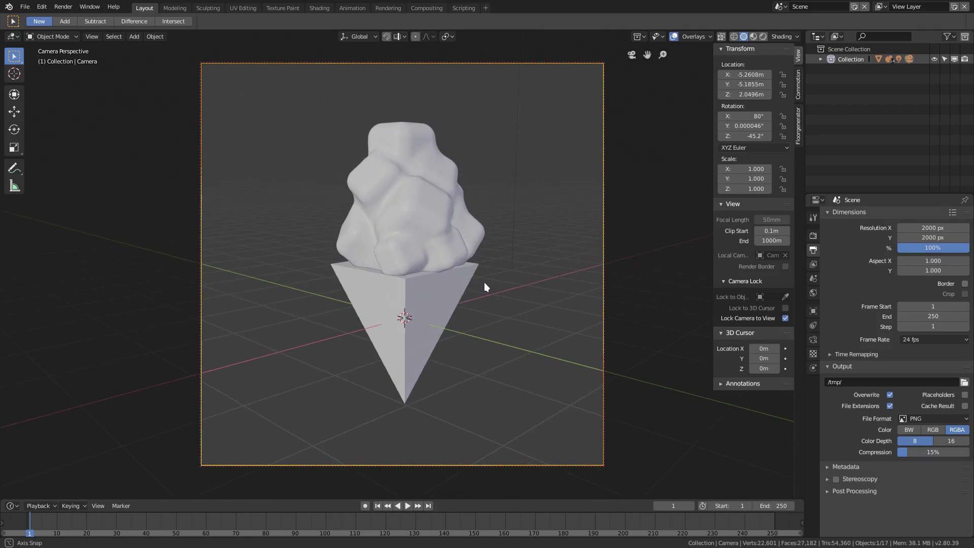
scroll(484, 281, "up", 2)
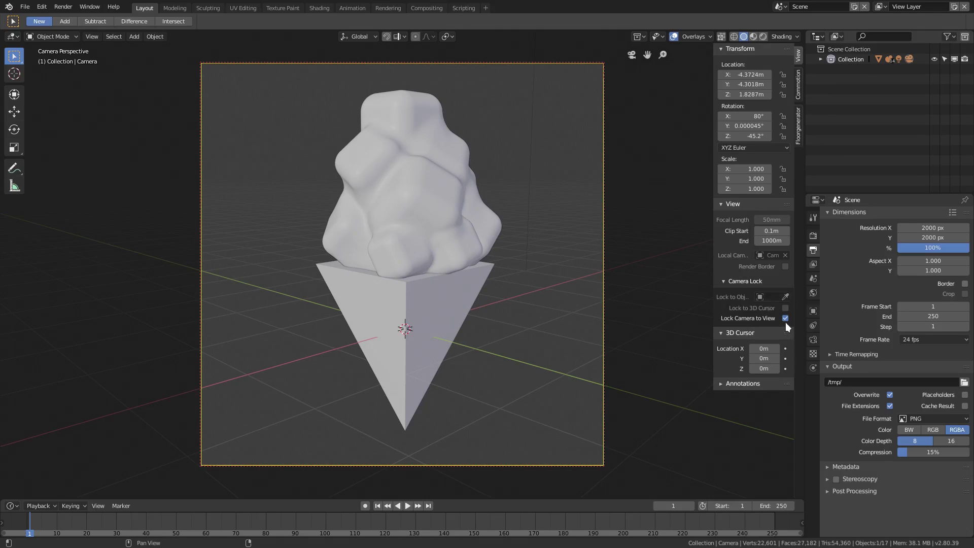
- Unlock the camera from the view, hide the sidebar, and select the camera from the expanded object collection
left_click(711, 296)
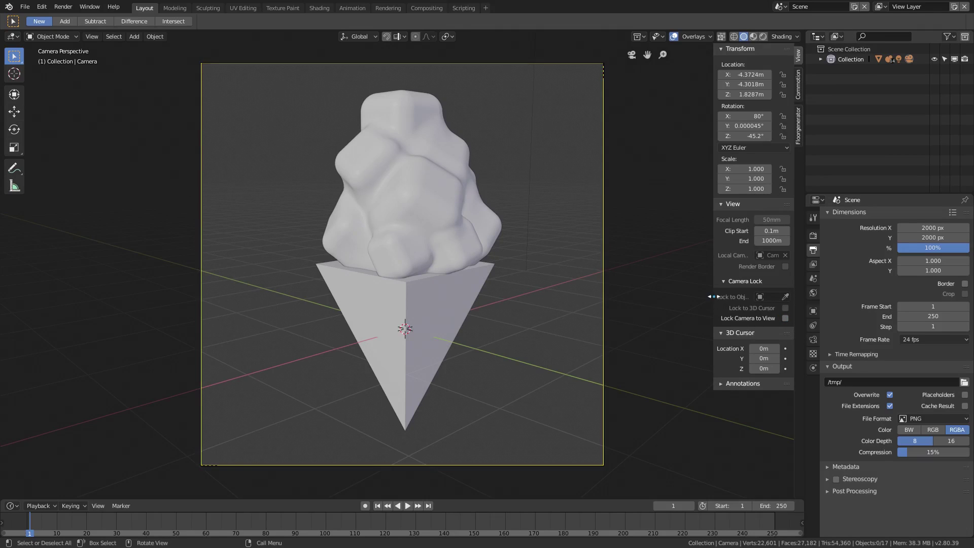
key("n")
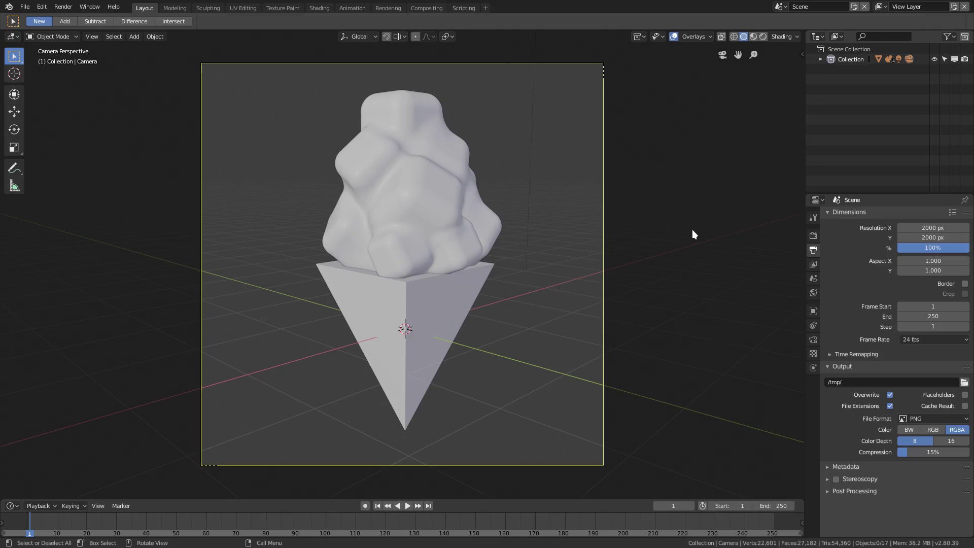
right_click(690, 248)
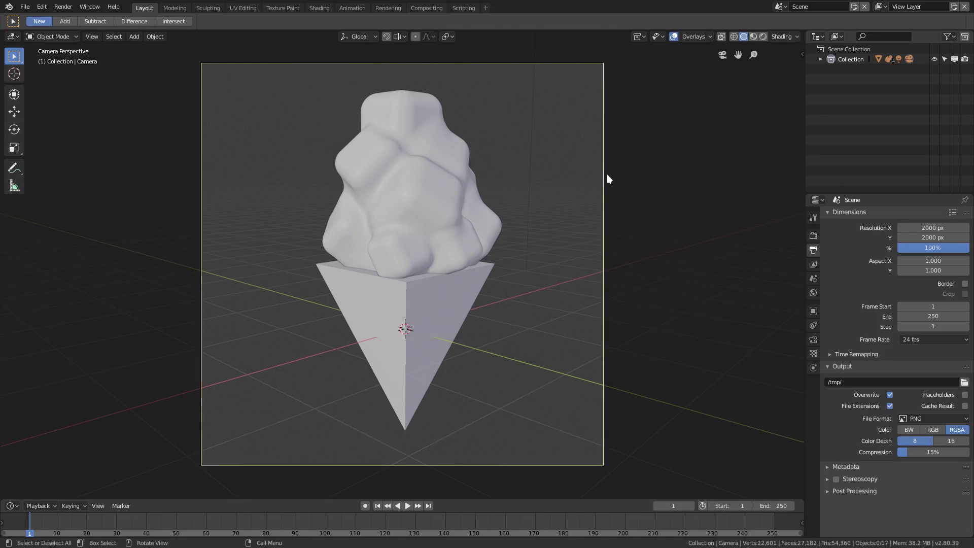
key("z")
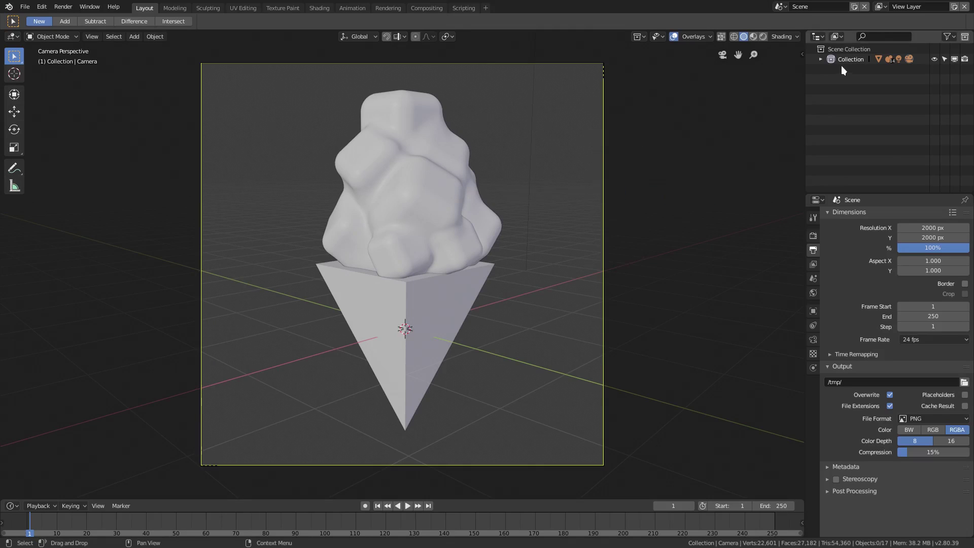
left_click(820, 59)
left_click(855, 72)
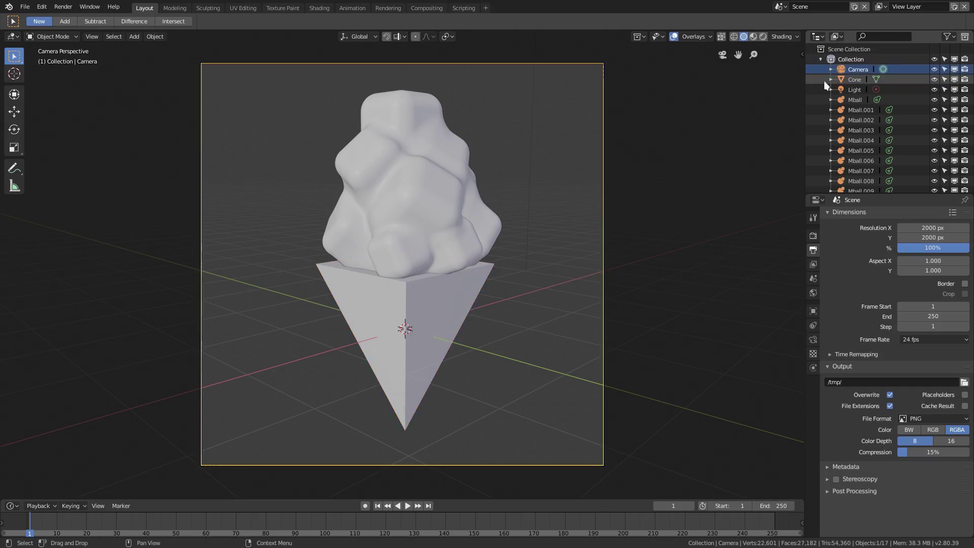
key("r")
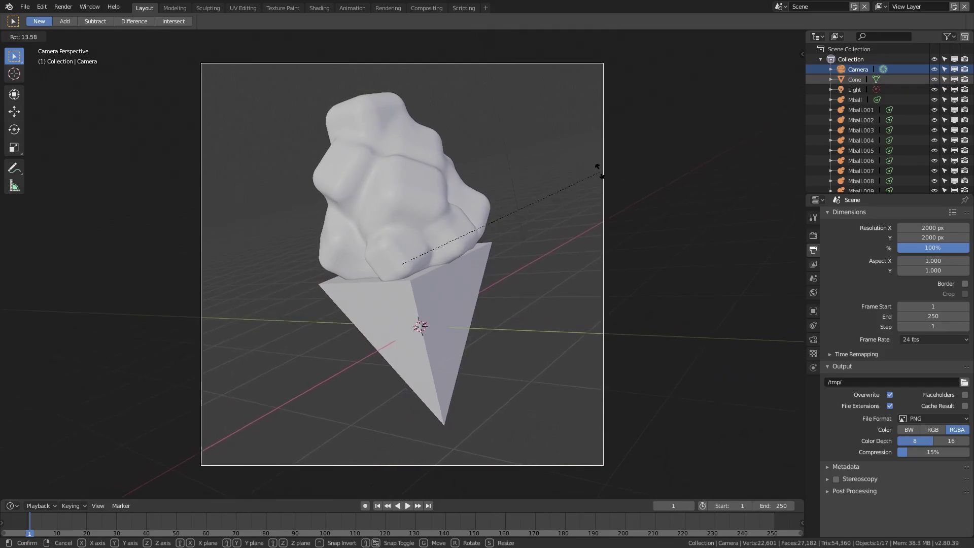
key("y")
key("y")
key("x")
key("x")
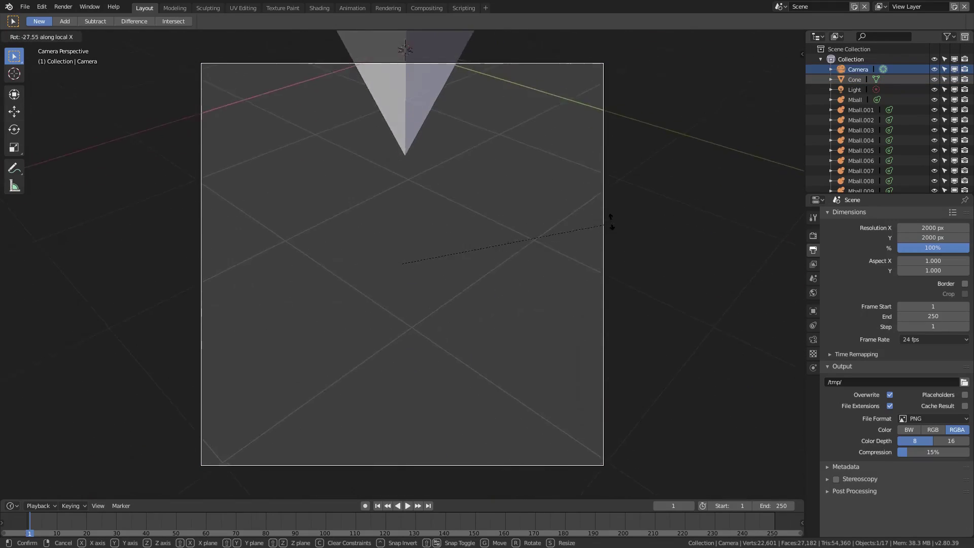
right_click(611, 213)
- Rotate the camera about its local Z axis by about -2.9° and nudge its position slightly to centre the ice cream
key("z")
key("r")
key("z")
key("z")
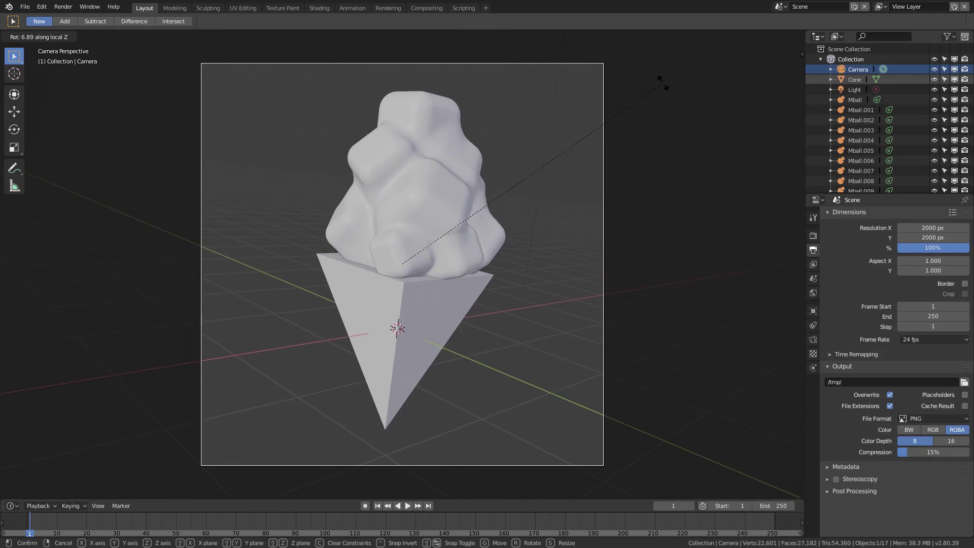
left_click(674, 136)
key("g")
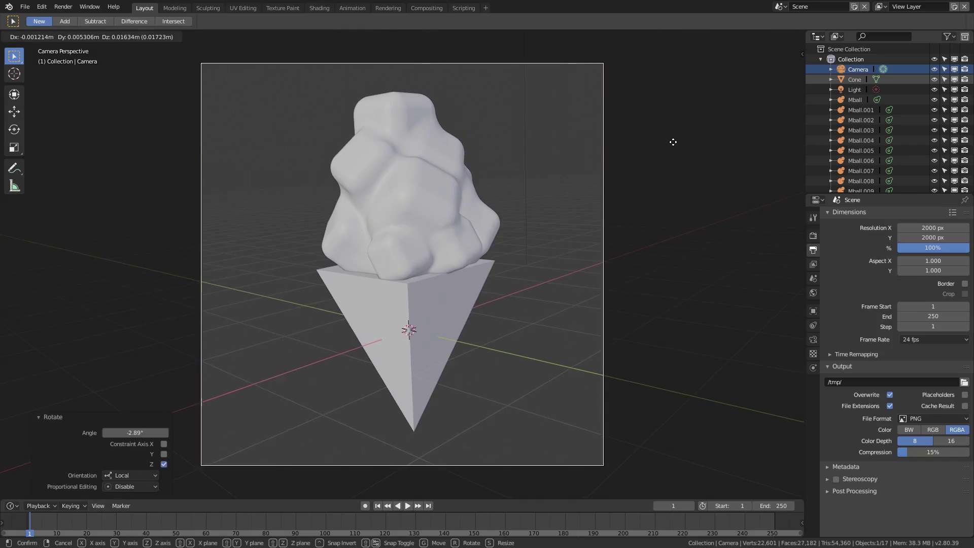
left_click(673, 142)
- Leave the camera view, select the metaball scoop and switch the viewport to rendered shading
key("KP_0")
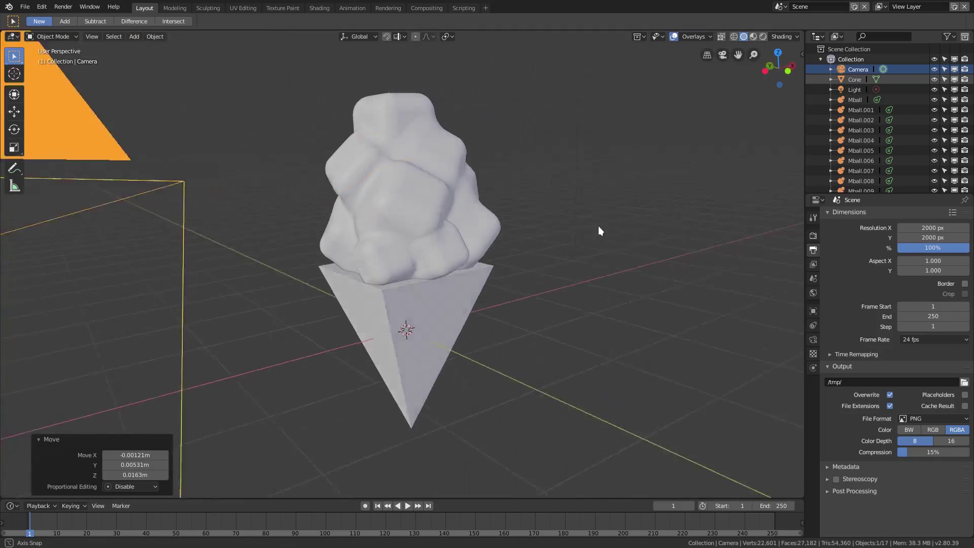
left_click(359, 217)
left_click(762, 36)
scroll(586, 177, "down", 5)
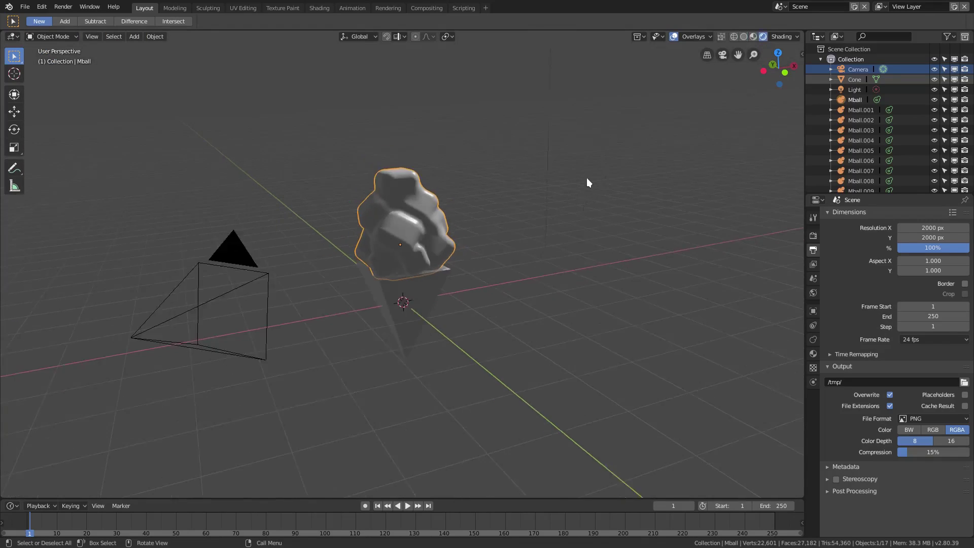
- Select the point light and reposition it above and to the side of the ice cream
middle_click_drag(536, 148, 482, 156)
left_click(529, 103)
middle_click_drag(529, 103, 584, 198)
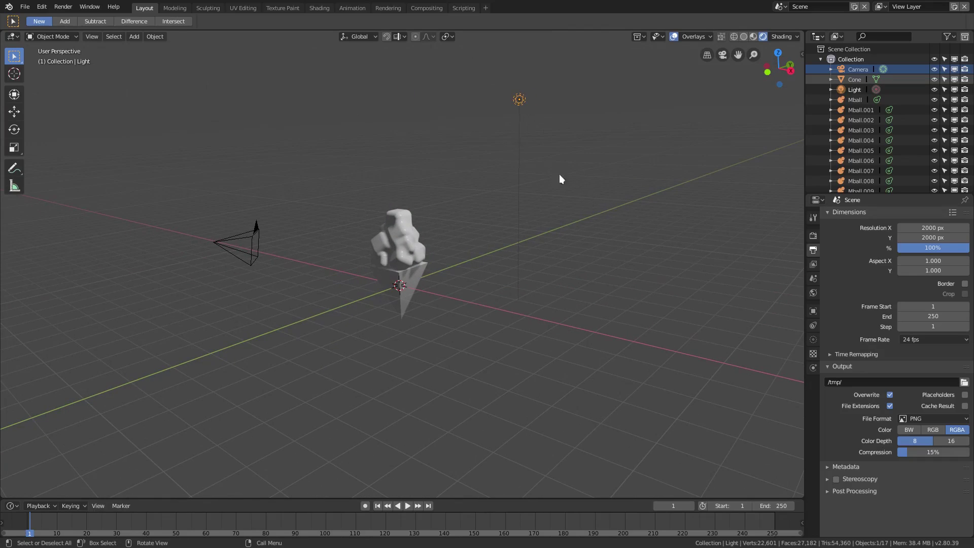
key("g")
left_click(437, 274)
mouse_move(437, 274)
middle_mouse_down()
mouse_move(585, 275)
mouse_move(507, 274)
mouse_move(489, 285)
mouse_move(532, 307)
middle_mouse_up()
key("g")
left_click(469, 298)
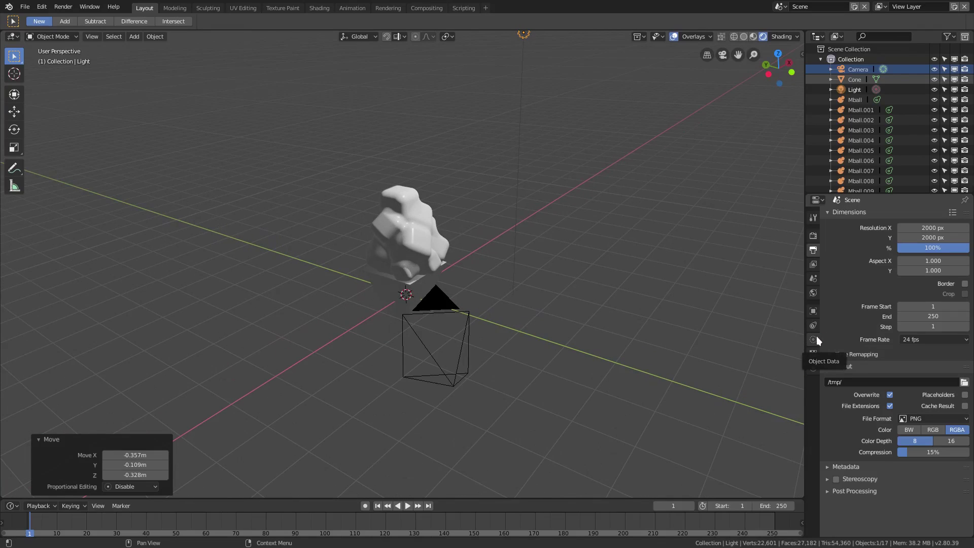
- Change the light to the Area type and rotate it about the global Z axis to aim at the ice cream
left_click(813, 338)
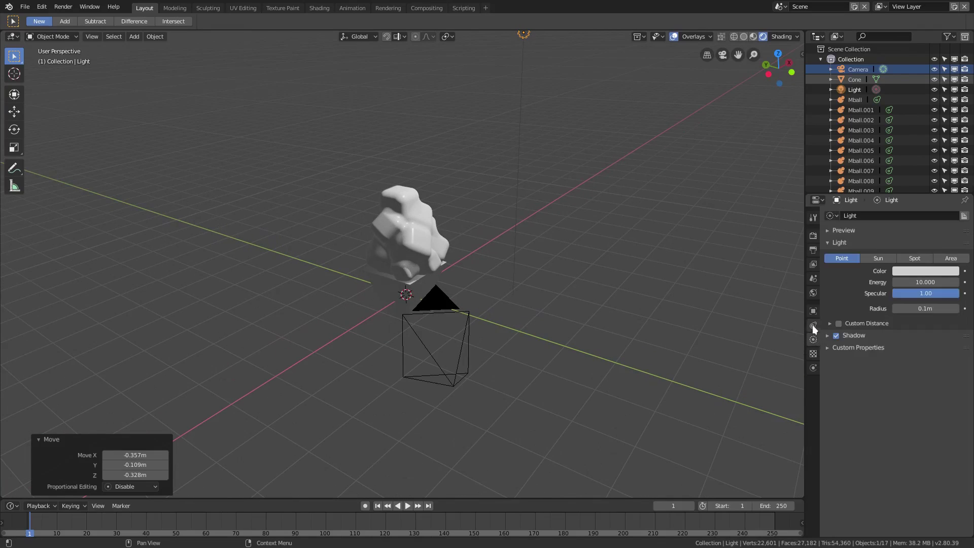
left_click(954, 260)
middle_click_drag(557, 310, 619, 329)
key("r")
key("z")
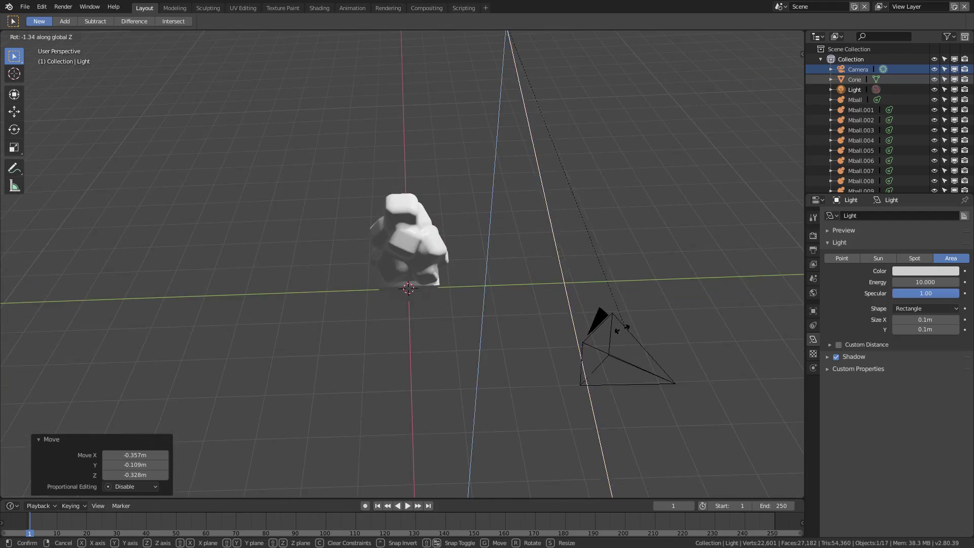
left_click(289, 222)
middle_click_drag(293, 223, 346, 239)
key("r")
key("z")
left_click(425, 293)
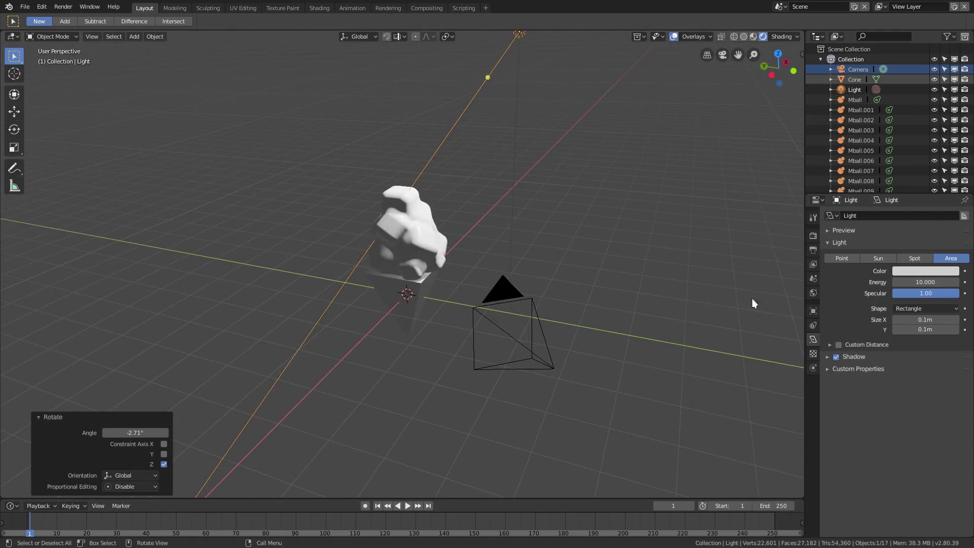
- Set the area light's shape to Square and its size to about 14.1 m
left_click(907, 307)
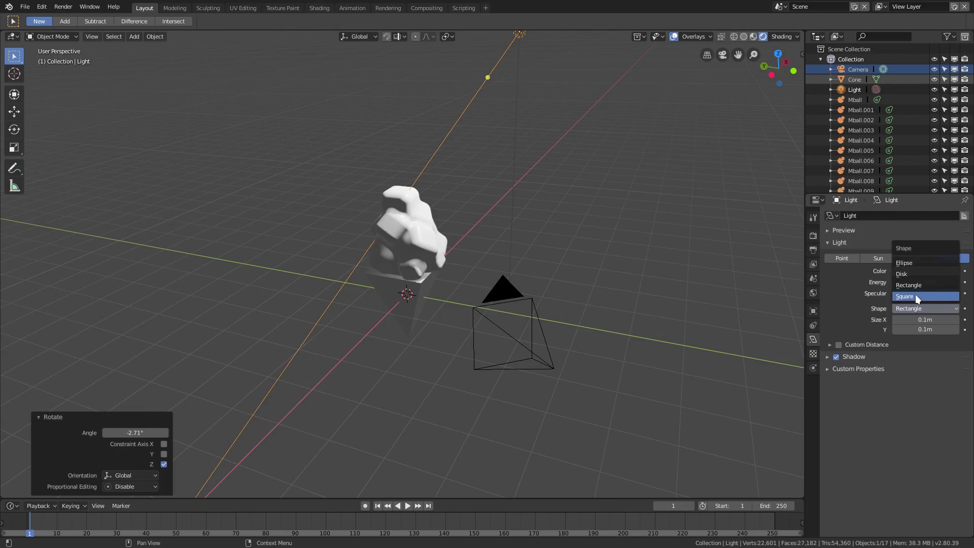
left_click(915, 295)
left_click_drag(915, 319, 965, 319)
mouse_move(397, 248)
middle_mouse_down()
mouse_move(428, 260)
mouse_move(446, 251)
mouse_move(394, 259)
middle_mouse_up()
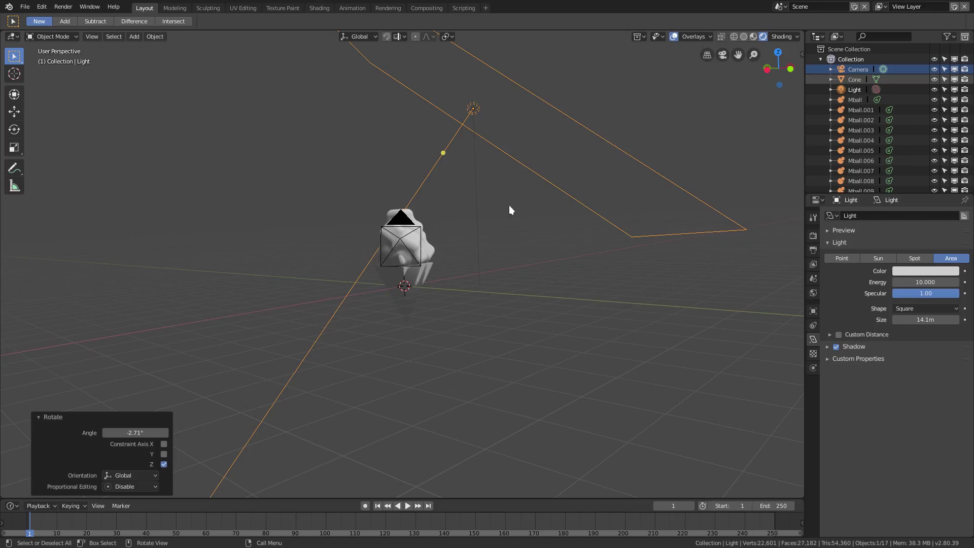
- Duplicate the area light just above the original, and place another copy low on the opposite side of the ice cream
key("shift+d")
left_click(531, 181)
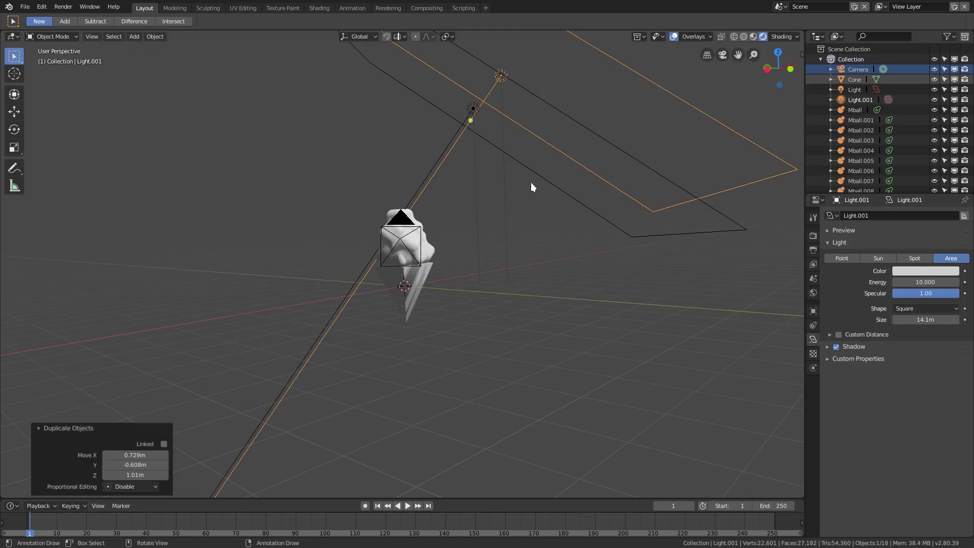
middle_click_drag(531, 181, 586, 123)
key("shift+d")
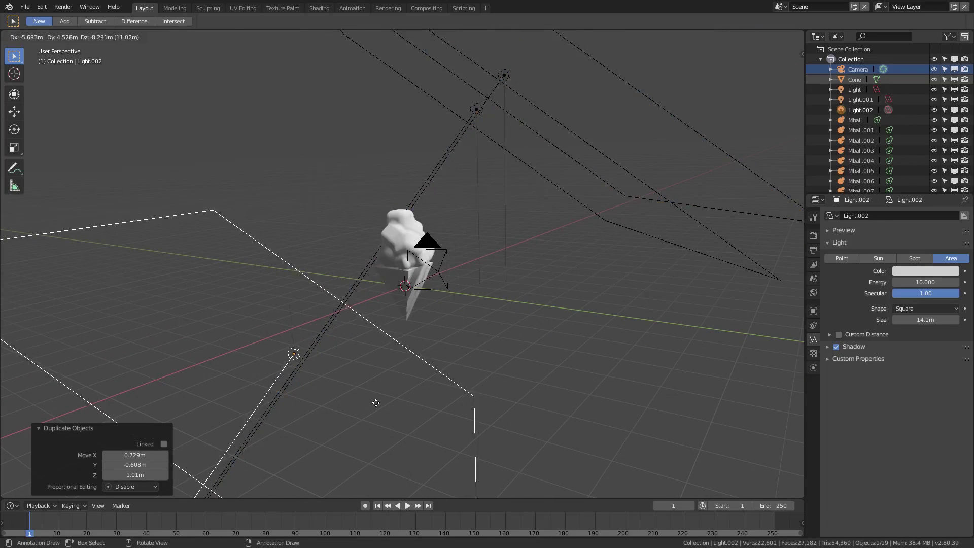
left_click(376, 403)
- Aim the low area light at the ice cream with a trackball rotation, about -26.5° around global Y and about 15.2° around global Z
middle_click_drag(376, 403, 511, 407)
key("r")
key("r")
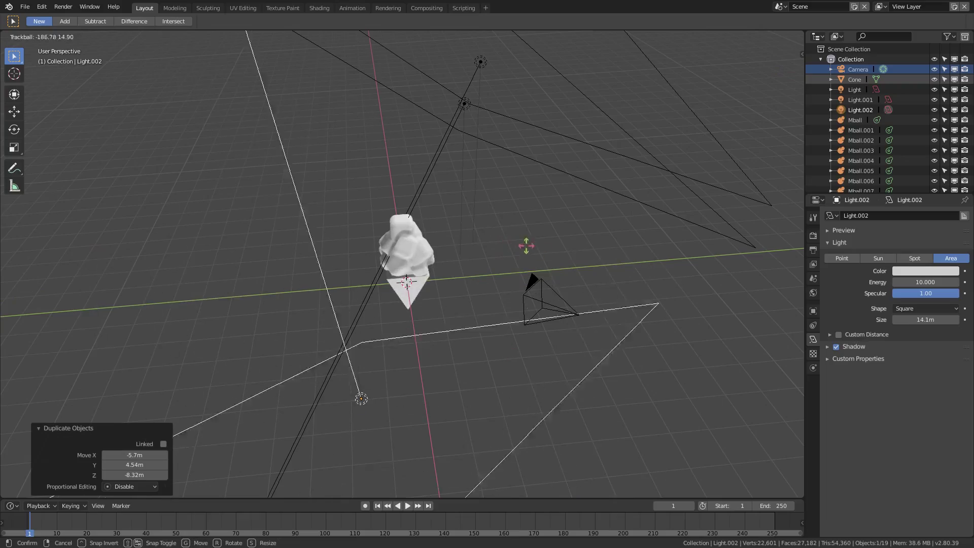
left_click(570, 239)
middle_click_drag(569, 239, 669, 246)
key("r")
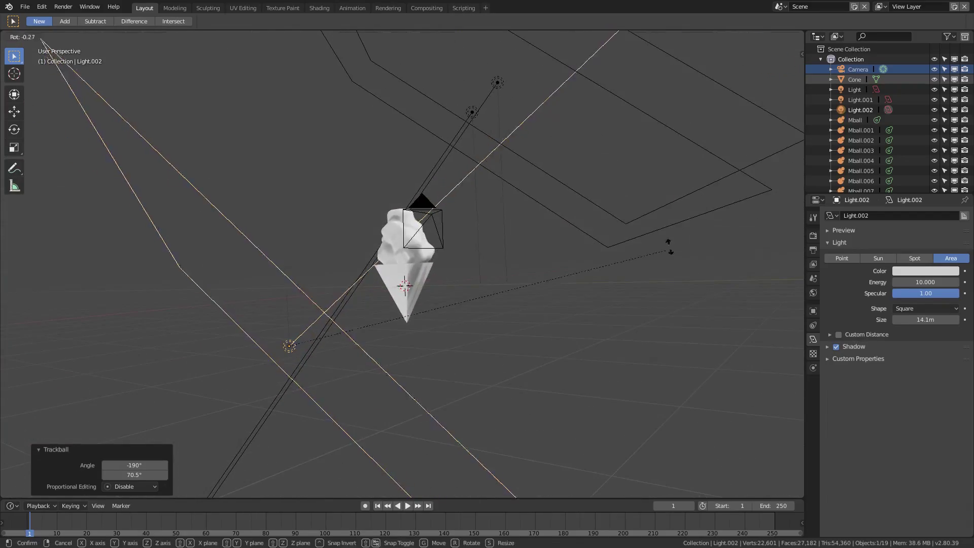
key("y")
left_click(505, 153)
middle_click_drag(505, 153, 620, 377)
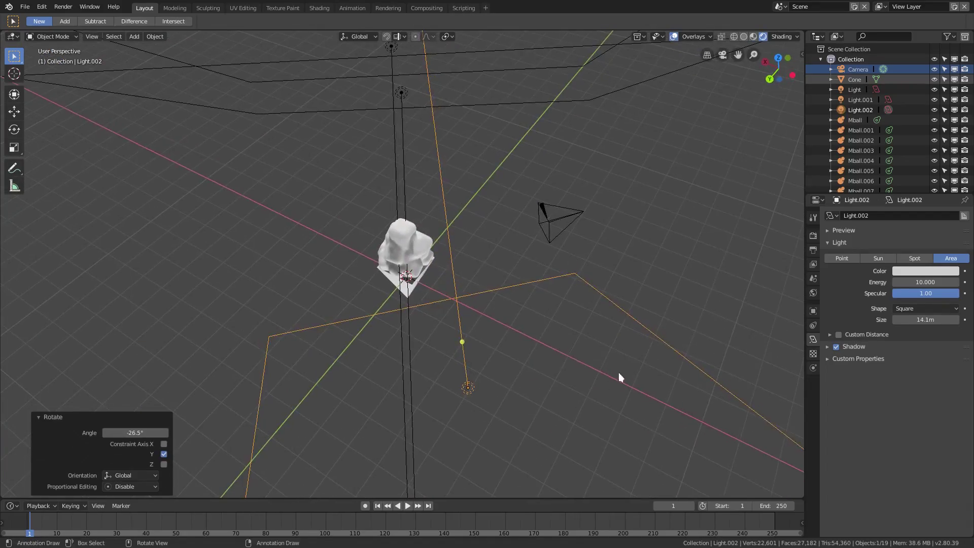
key("r")
key("z")
left_click(612, 311)
- Lower the energy of the low area light to about 1.17
middle_click_drag(611, 310, 472, 256)
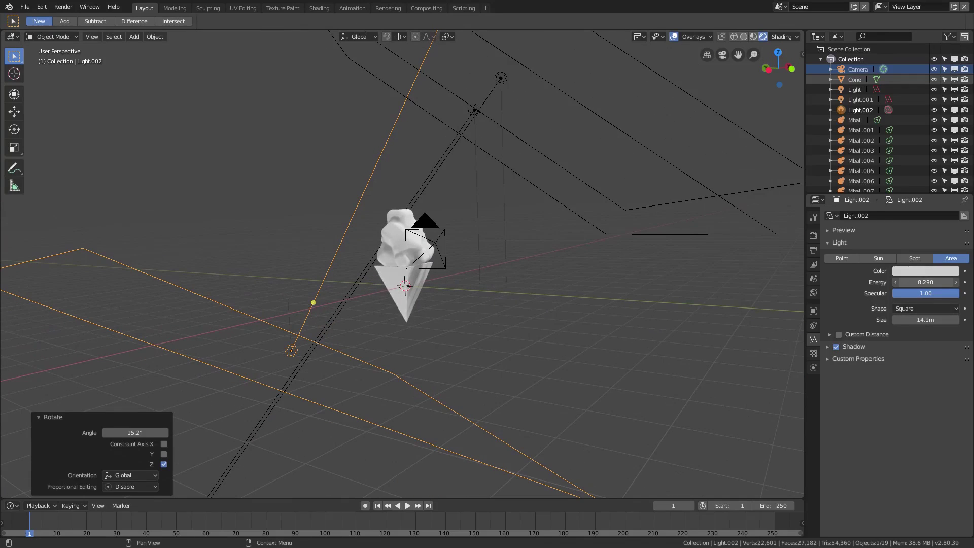
left_click_drag(925, 282, 756, 282)
left_click_drag(897, 282, 895, 282)
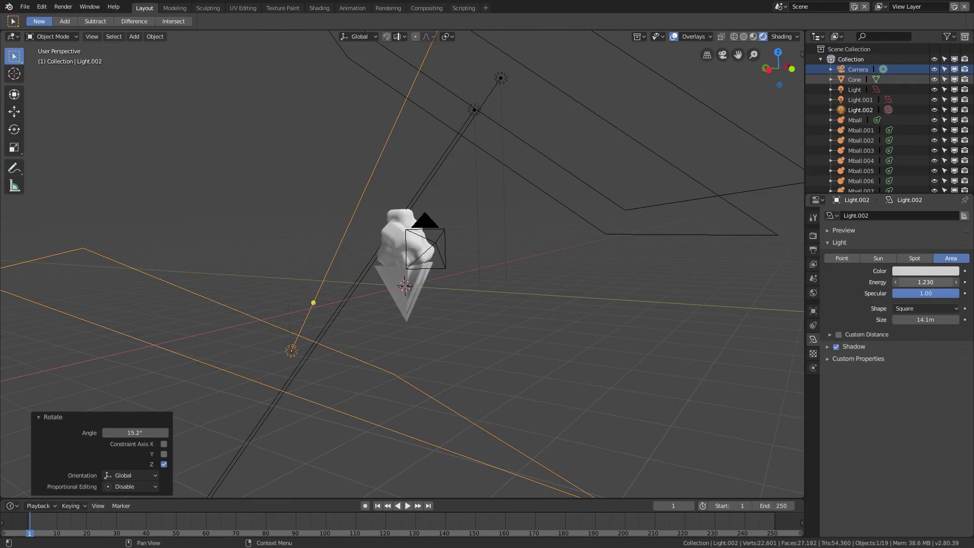
middle_click_drag(456, 335, 549, 306)
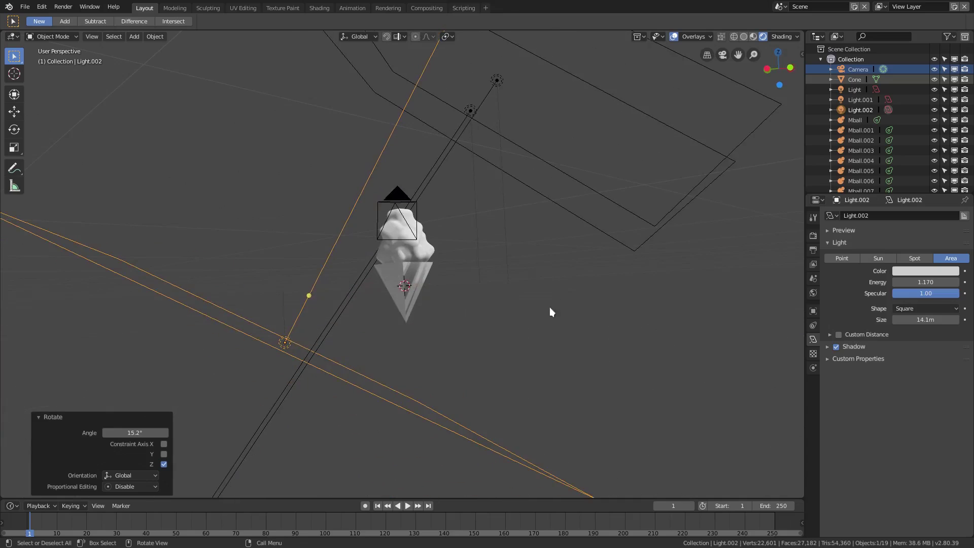
- Look through the camera and tint the low area light pale blue
key("KP_0")
scroll(528, 279, "down", 2)
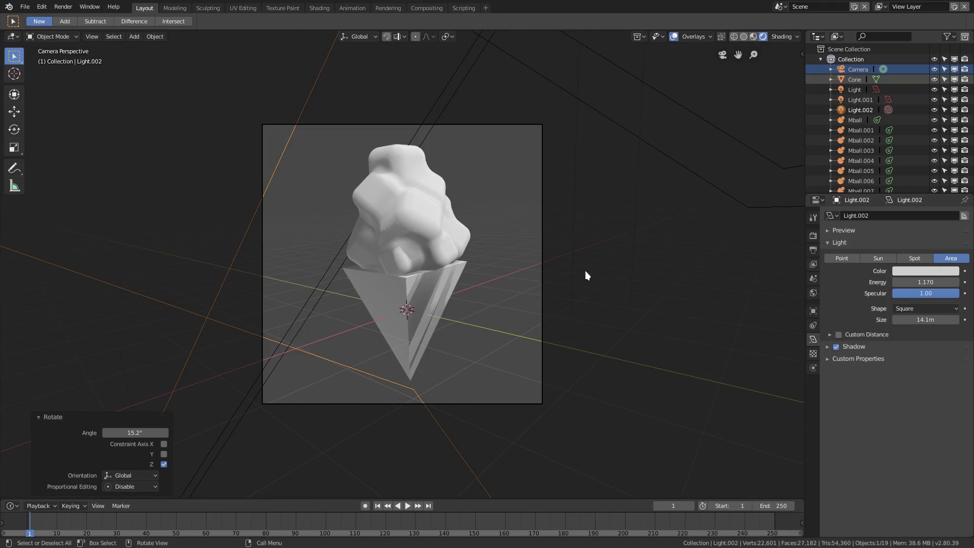
scroll(299, 378, "up", 2)
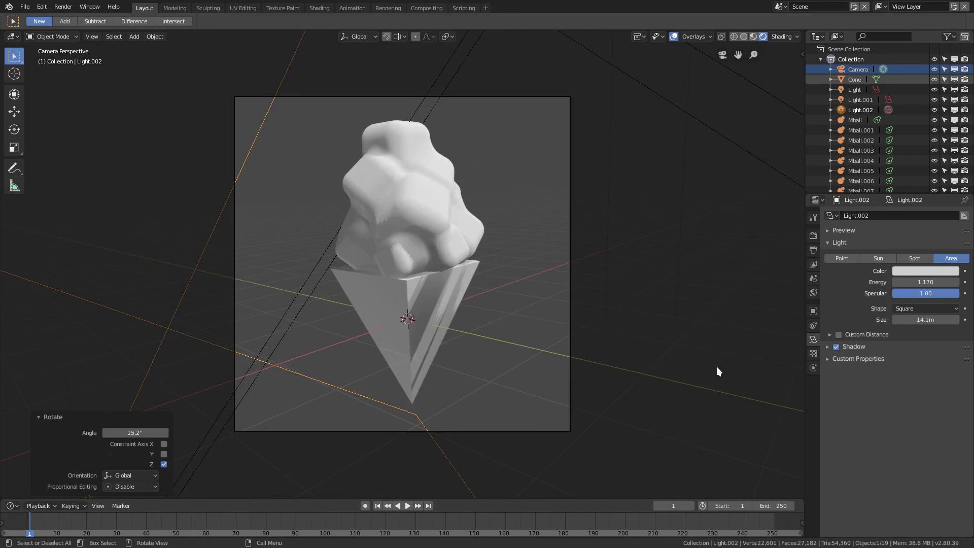
left_click(923, 270)
left_click_drag(909, 156, 913, 162)
scroll(549, 135, "down", 2)
- Tint the original area light warm yellow, with RGB about 1.000, 0.931, 0.673
left_click(540, 152)
scroll(522, 151, "down", 3)
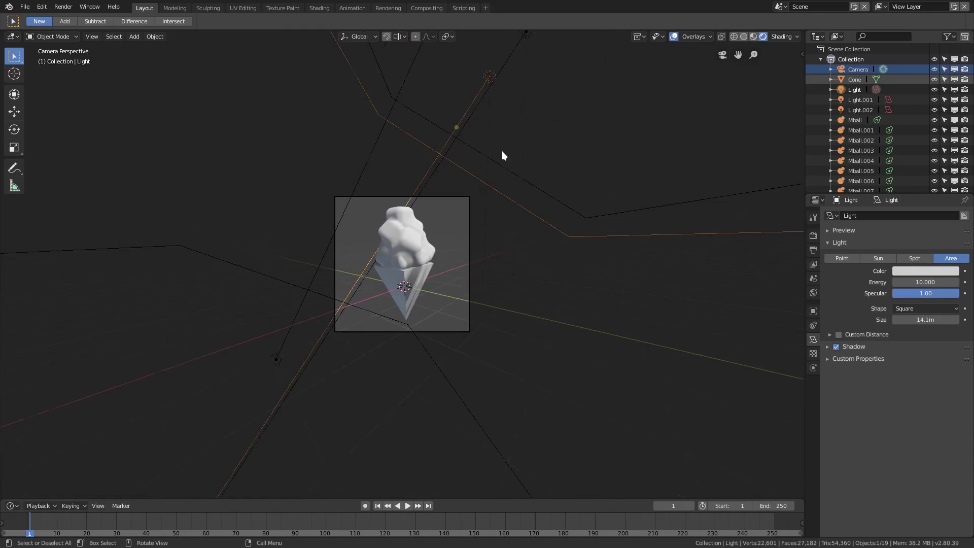
left_click(918, 271)
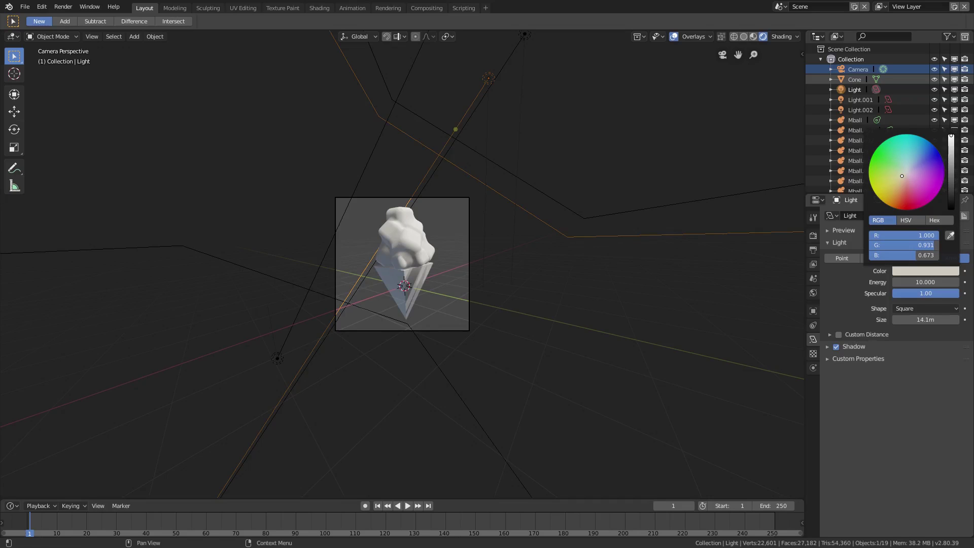
scroll(473, 331, "up", 4)
scroll(476, 316, "down", 4)
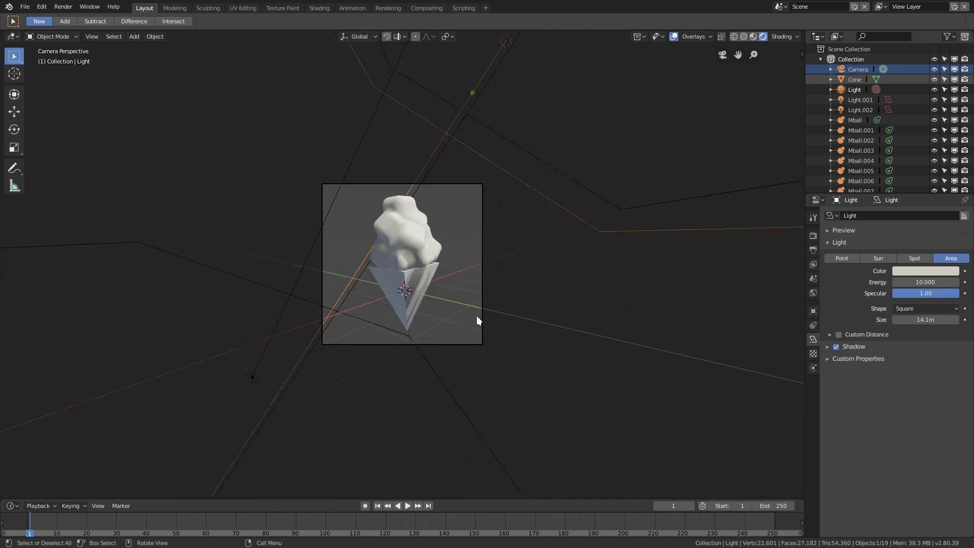
- Select the uppermost area light and colour it saturated blue-violet, with RGB about 0.153, 0.071, 1.000
left_click(491, 165)
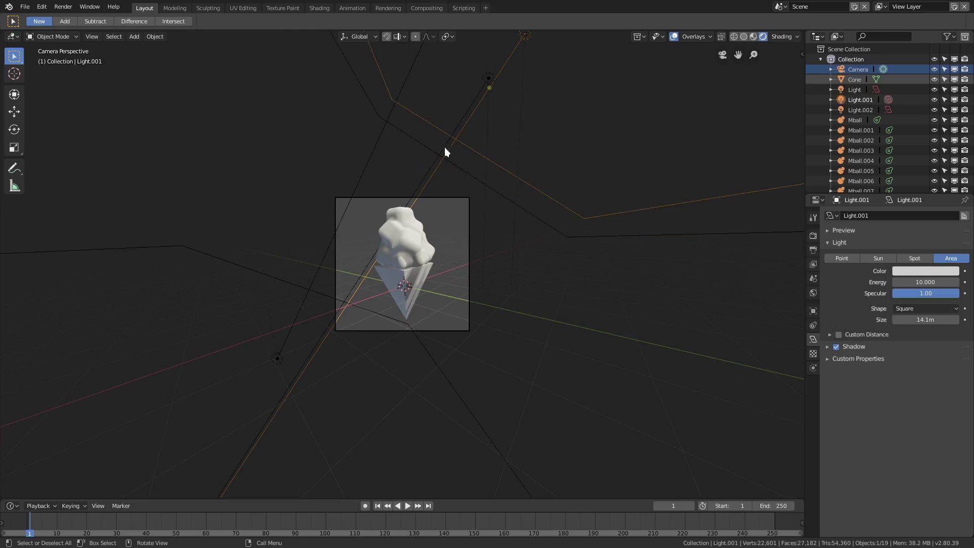
left_click(925, 271)
mouse_move(915, 155)
left_mouse_down()
mouse_move(919, 147)
mouse_move(936, 181)
mouse_move(932, 164)
left_mouse_up()
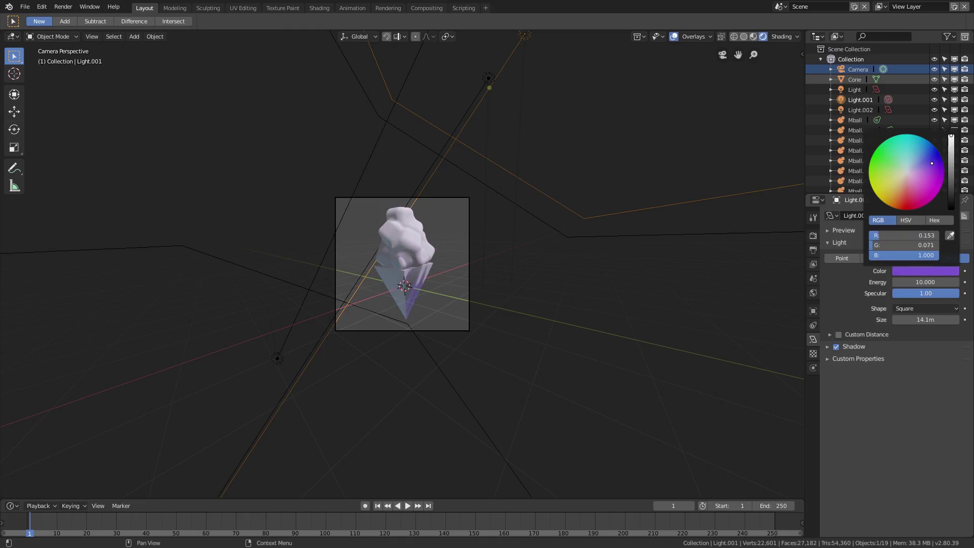
scroll(510, 326, "up", 3)
- Select the metaball scoop and assign the existing material named Material to it
middle_click_drag(510, 326, 425, 278)
left_click(416, 226)
scroll(415, 227, "up", 2)
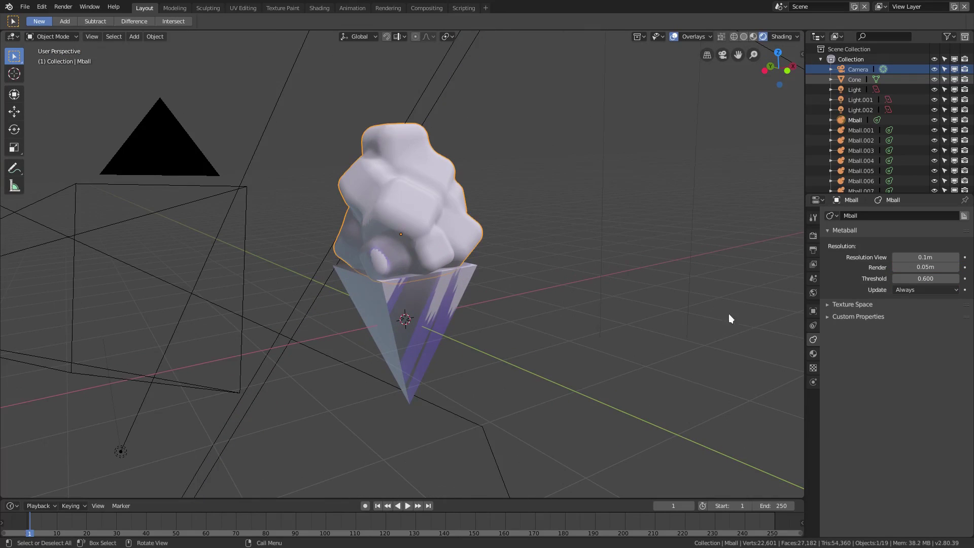
left_click(813, 352)
left_click(829, 258)
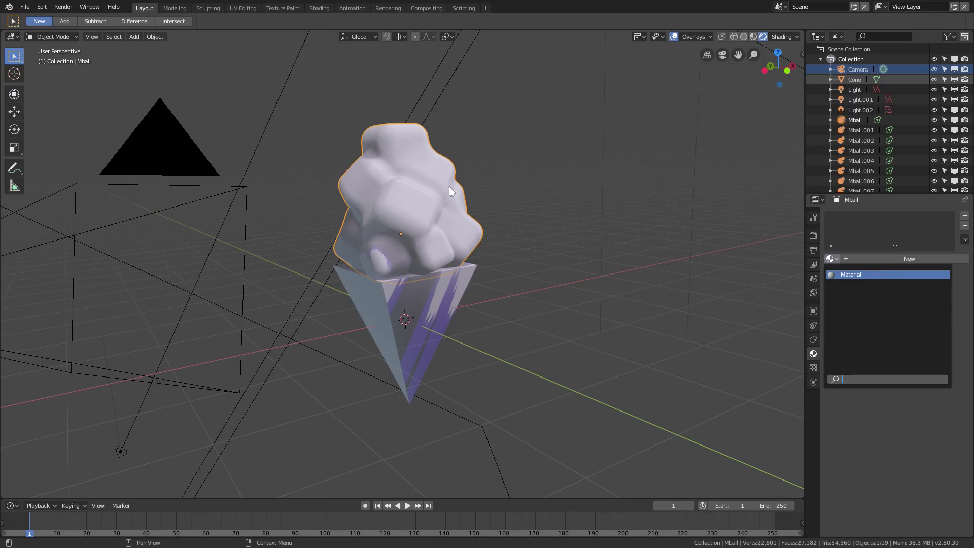
left_click(862, 274)
- Set the scoop material's base color to a pinkish purple
left_click(911, 361)
left_click(919, 265)
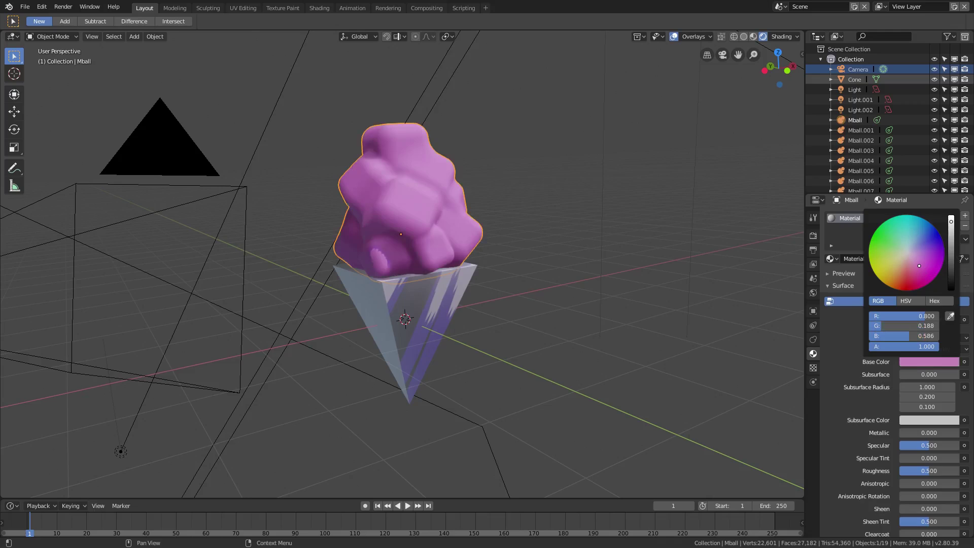
left_click_drag(918, 265, 926, 260)
middle_click_drag(510, 347, 422, 325)
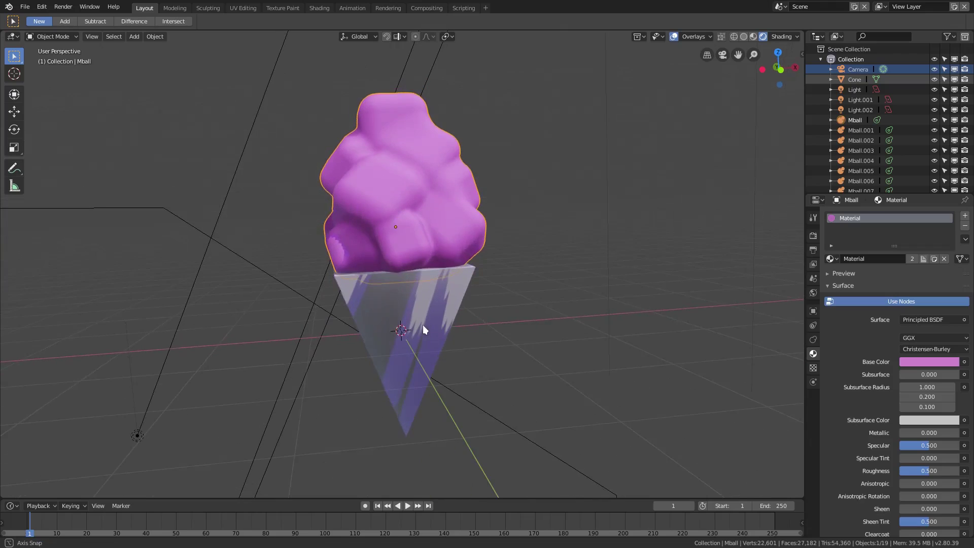
- Select the cone, create a new material for it and name the material cone
middle_click_drag(409, 145, 491, 272)
left_click(445, 259)
left_click(899, 257)
left_click(873, 258)
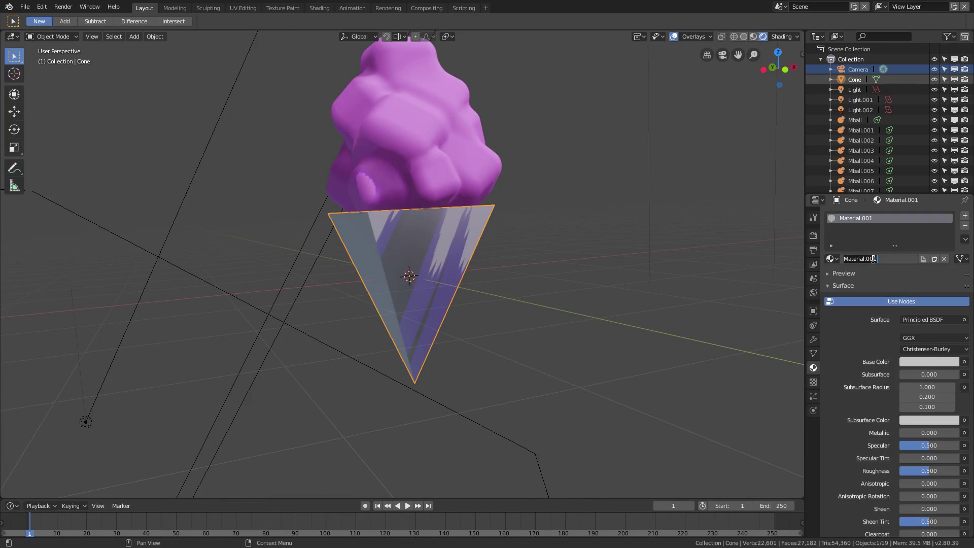
type("cone")
key("Return")
- Select the metaball scoop and rename its material to ice cream
left_click(485, 167)
left_click(883, 256)
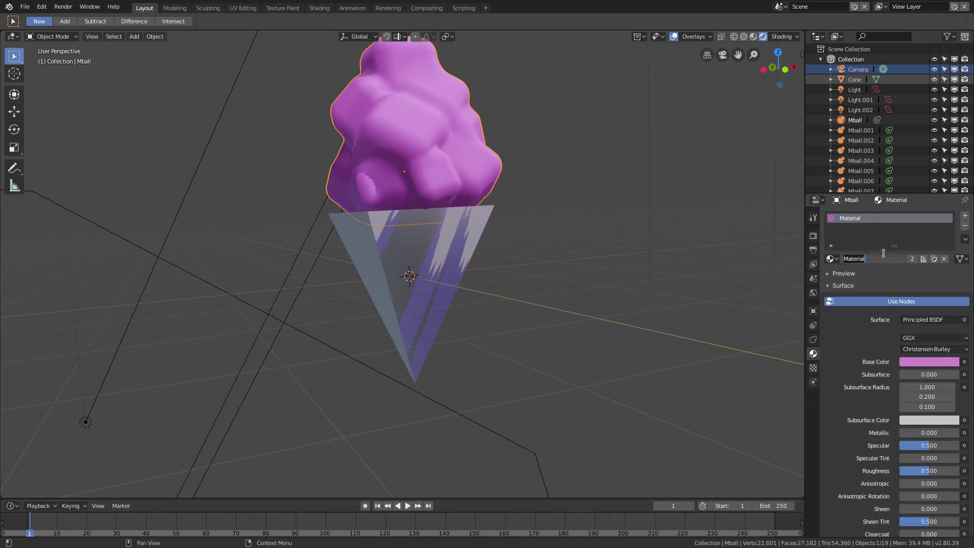
type("ice cream")
key("Return")
- Select the cone and set its material's base color to a light pinkish tan
left_click(458, 268)
middle_click_drag(459, 267, 487, 264)
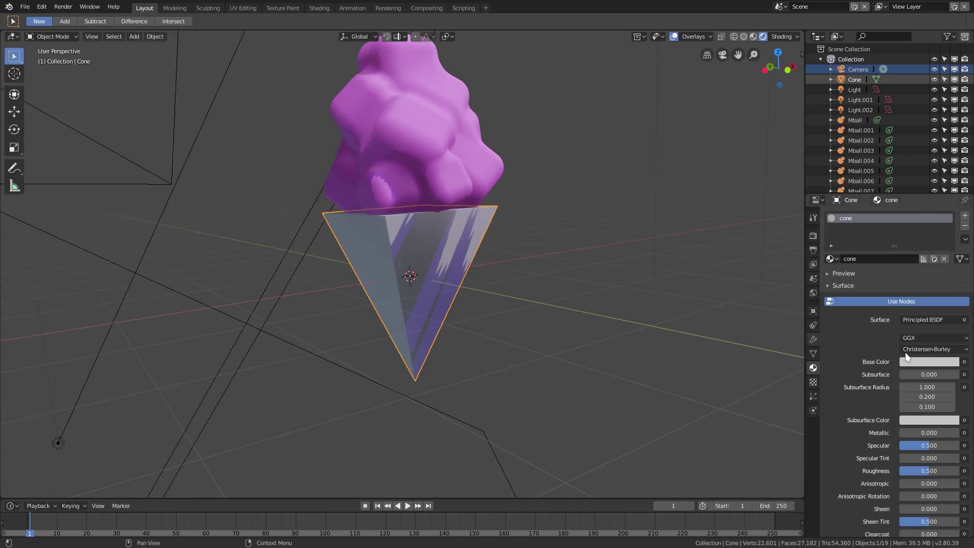
left_click(933, 362)
left_click(899, 266)
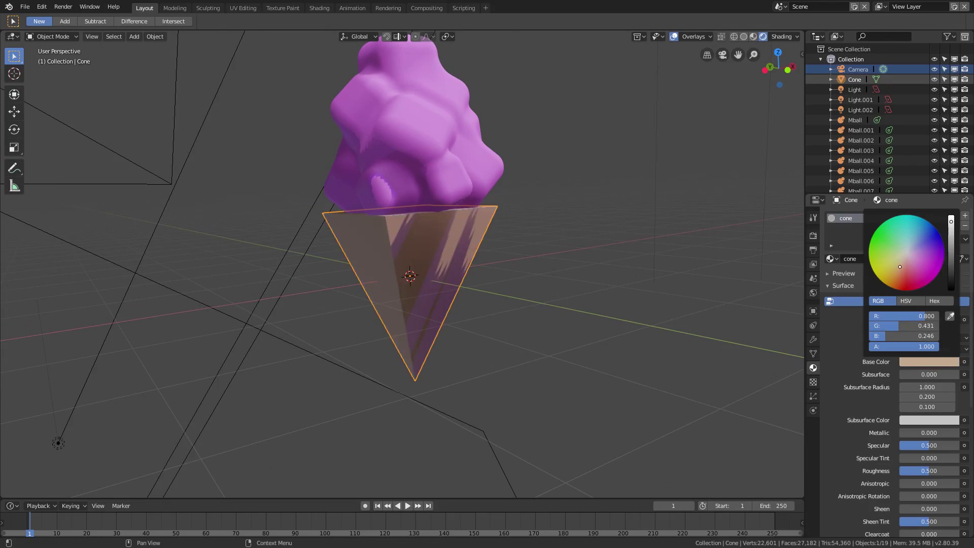
left_click_drag(896, 270, 900, 272)
middle_click_drag(457, 273, 402, 278)
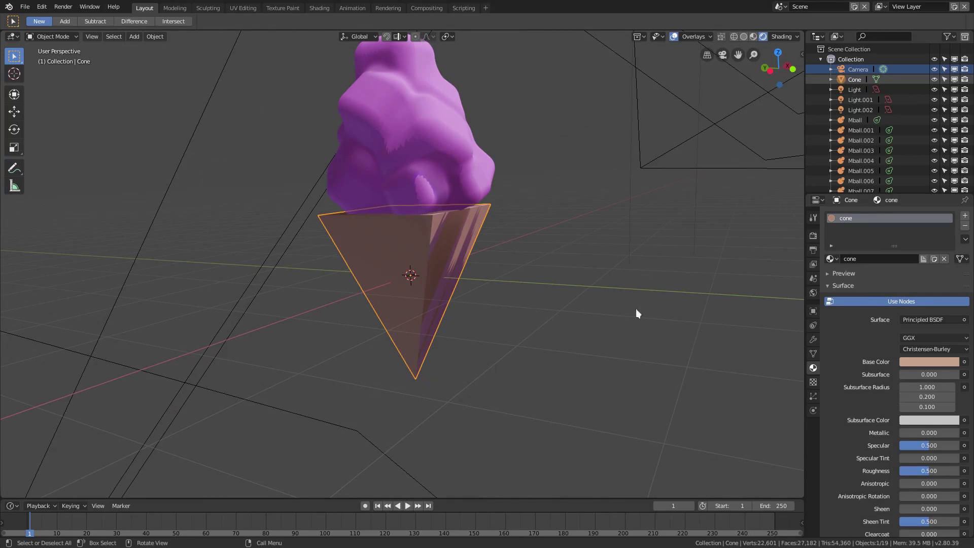
- Set the cone material's roughness to about 0.31 and select the metaball scoop
left_click_drag(930, 474, 919, 475)
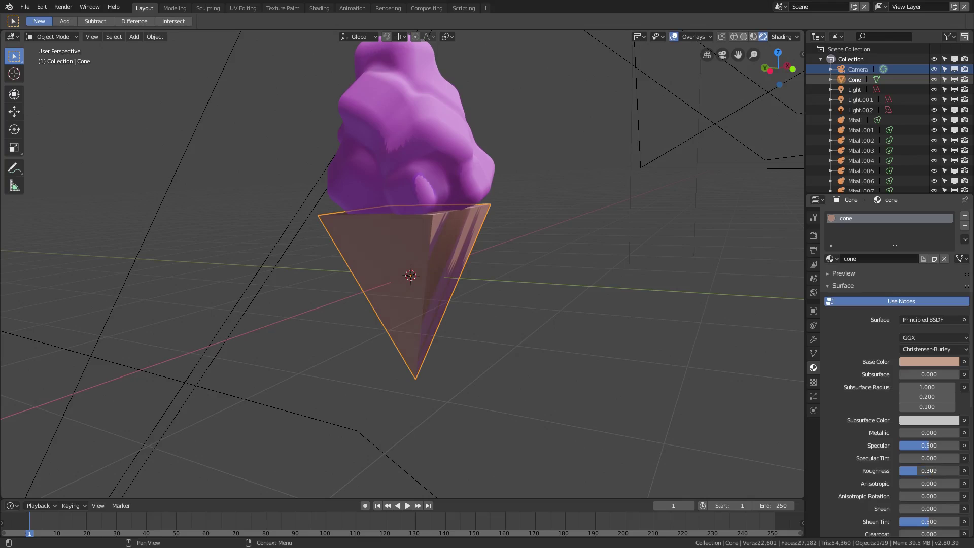
mouse_move(583, 304)
middle_mouse_down()
mouse_move(552, 303)
mouse_move(573, 315)
middle_mouse_up()
left_click(419, 130)
middle_click_drag(419, 130, 432, 215, "shift")
middle_click_drag(442, 228, 496, 256)
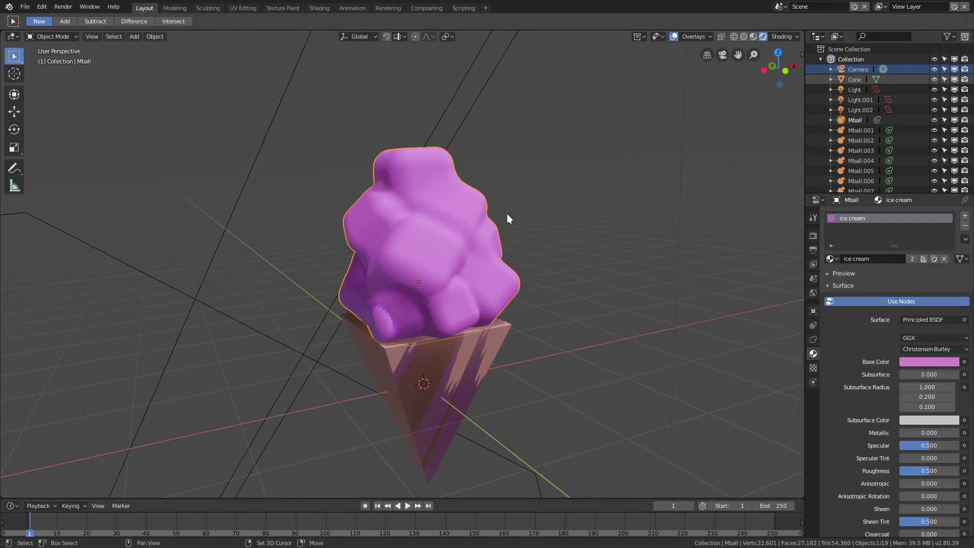
- Hide the viewport overlays and look at the ice cream through the camera
middle_click_drag(680, 88, 666, 59)
left_click(674, 36)
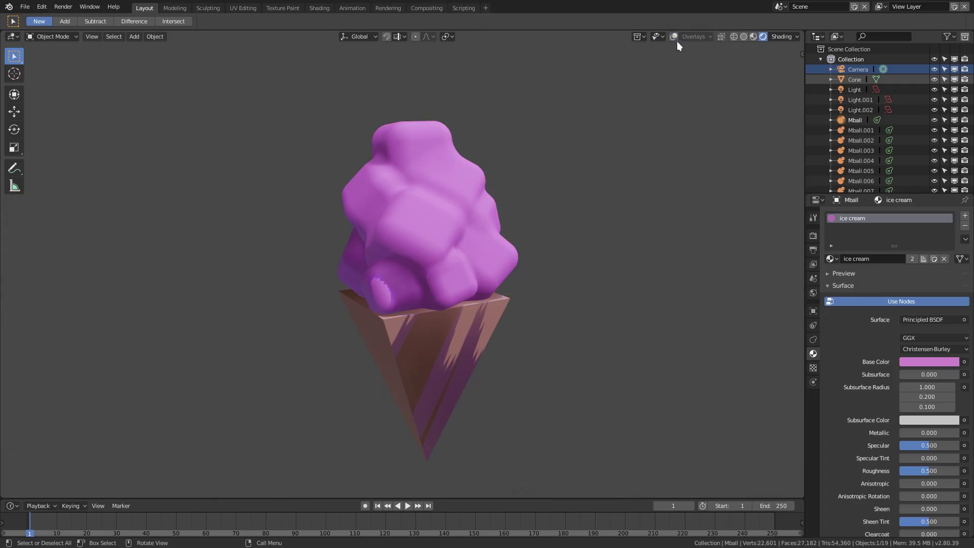
key("KP_0")
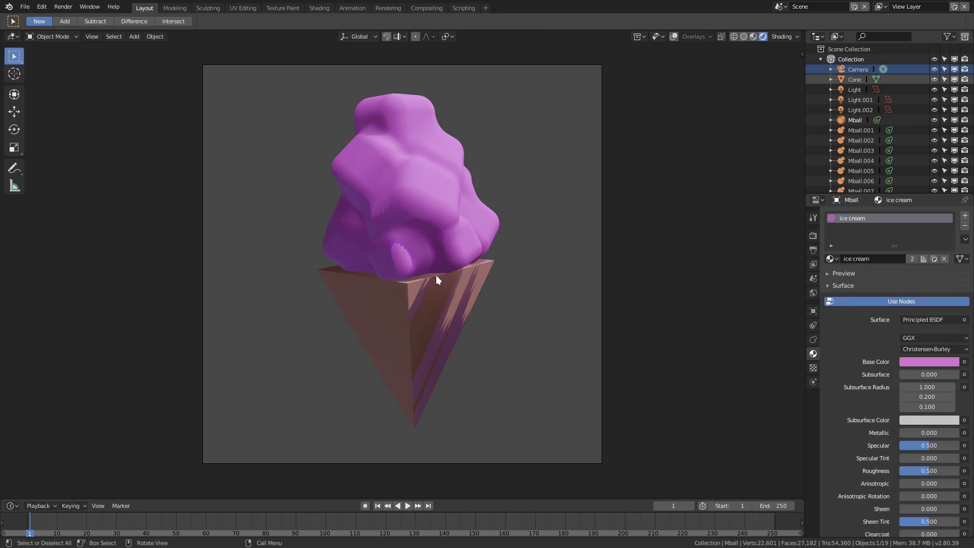
- Set the world background color to pure black
left_click(811, 294)
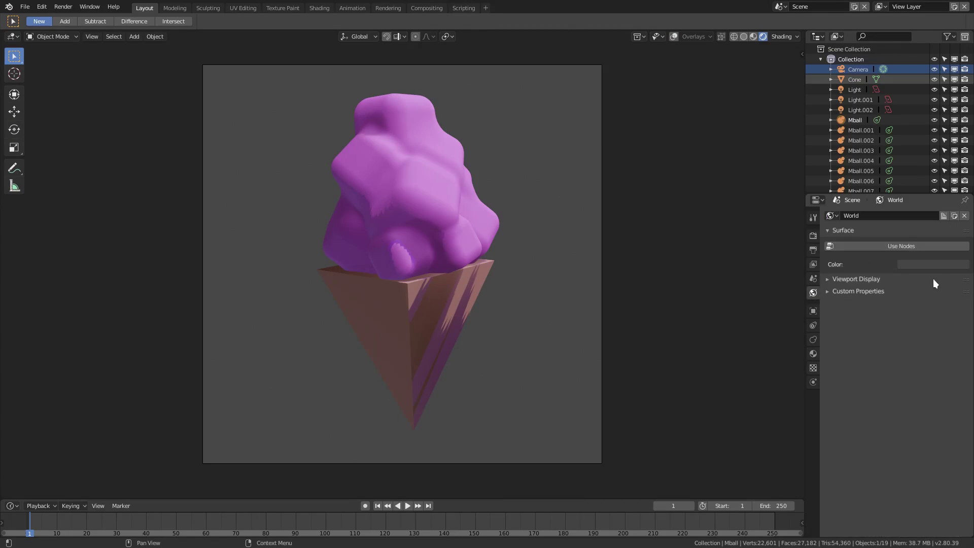
left_click(933, 264)
left_click_drag(960, 152, 960, 202)
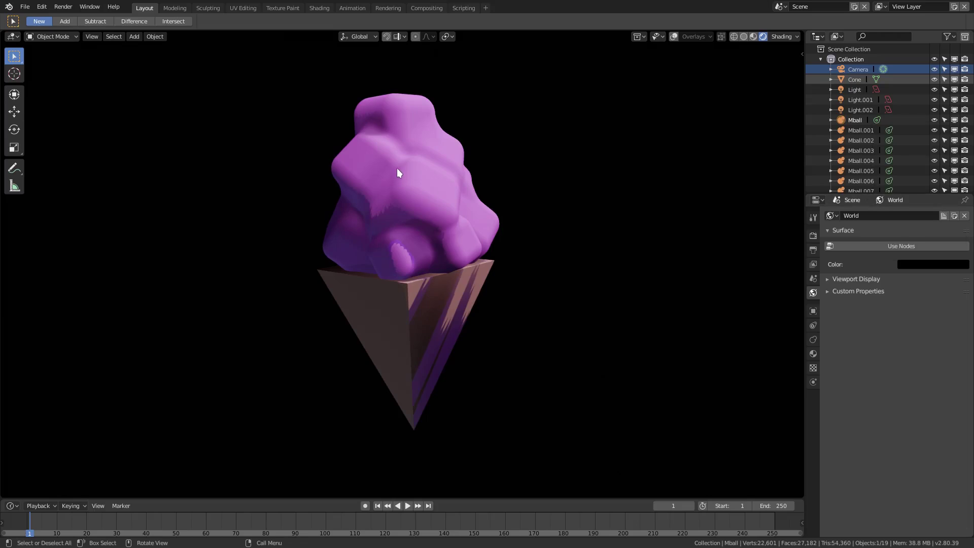
- Set the ice cream material's specular to about 0.945 and its roughness to about 0.173
scroll(458, 206, "up", 2)
middle_click_drag(446, 192, 433, 283, "shift")
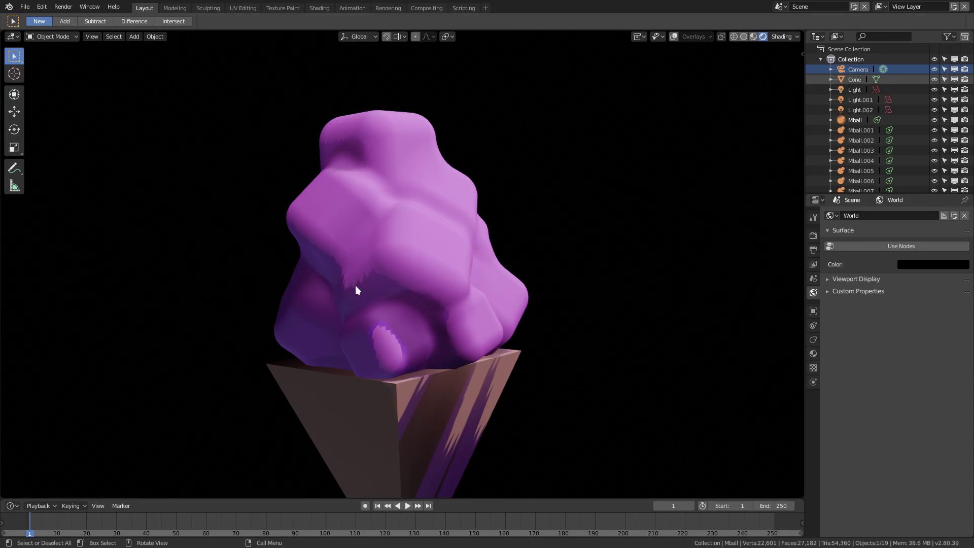
left_click(813, 353)
scroll(887, 404, "down", 2)
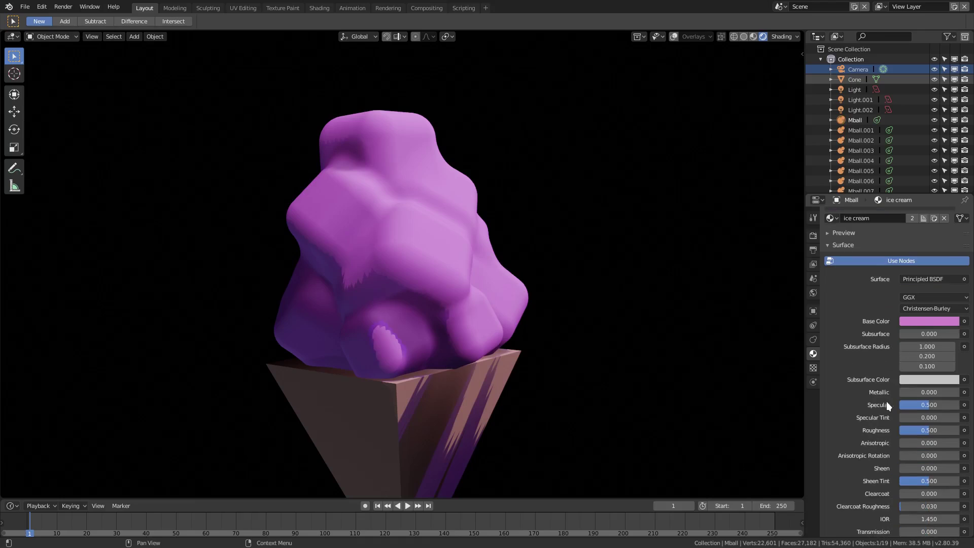
mouse_move(923, 409)
left_mouse_down()
mouse_move(949, 408)
mouse_move(909, 430)
left_mouse_up()
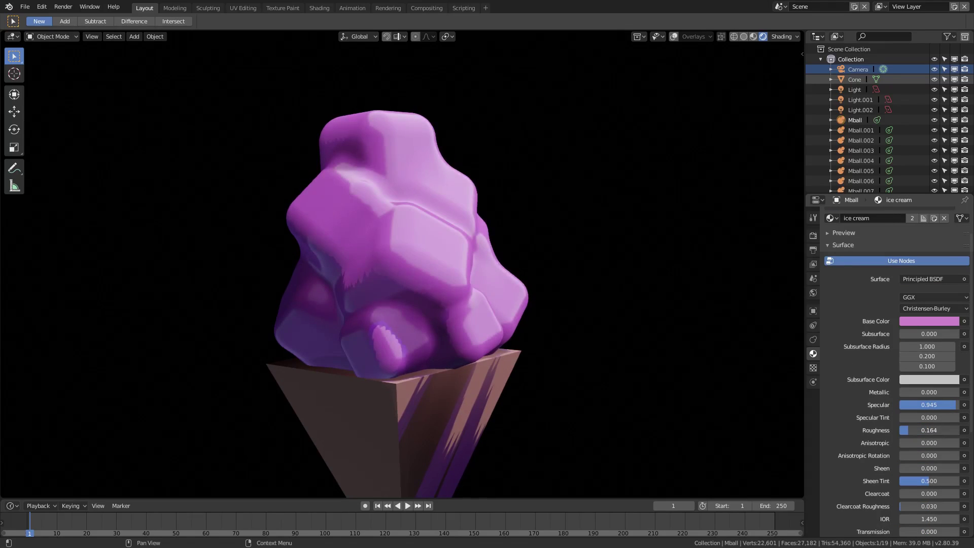
- Set the ice cream material's sheen, sheen tint, specular tint and specular to 1.000
scroll(929, 428, "down", 3)
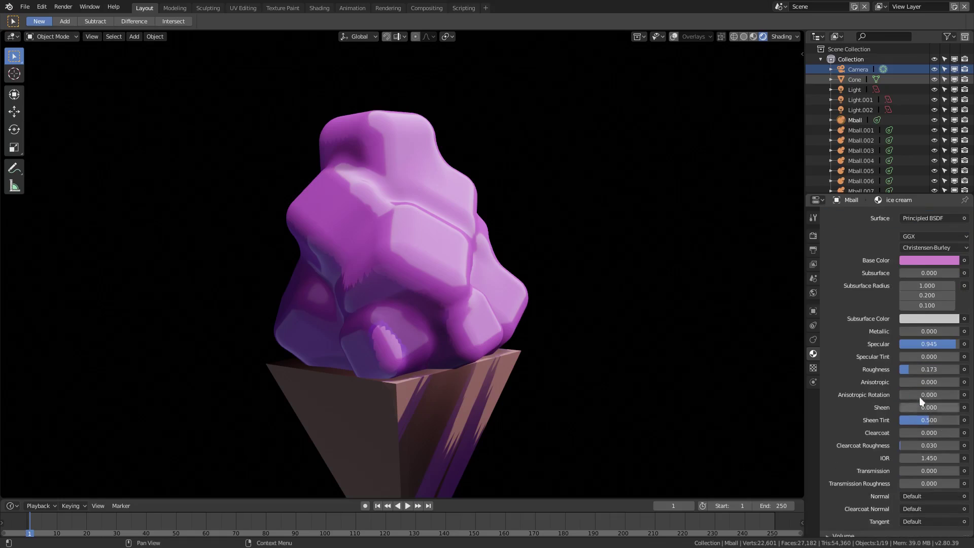
left_click_drag(944, 408, 960, 420)
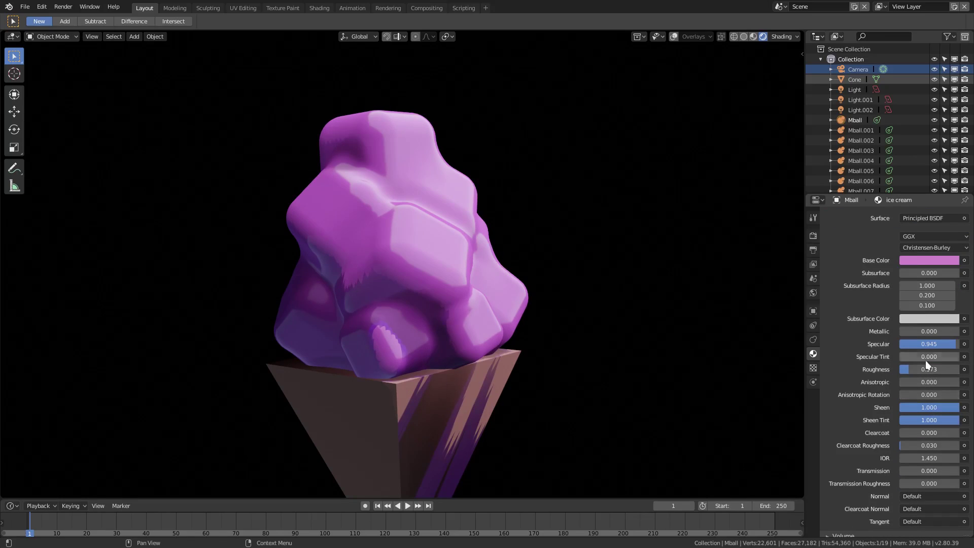
left_click_drag(928, 356, 963, 343)
middle_click_drag(662, 409, 528, 359)
scroll(480, 388, "down", 2)
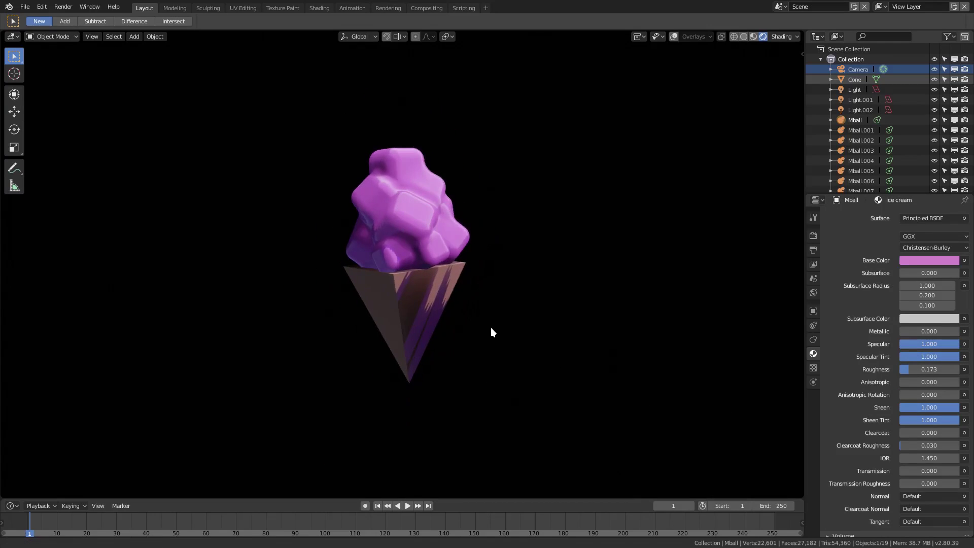
- Set the ice cream material's clearcoat to 1.000 and its clearcoat roughness to 0.075
scroll(500, 348, "up", 2)
mouse_move(916, 433)
left_mouse_down()
mouse_move(959, 433)
mouse_move(928, 446)
left_mouse_up()
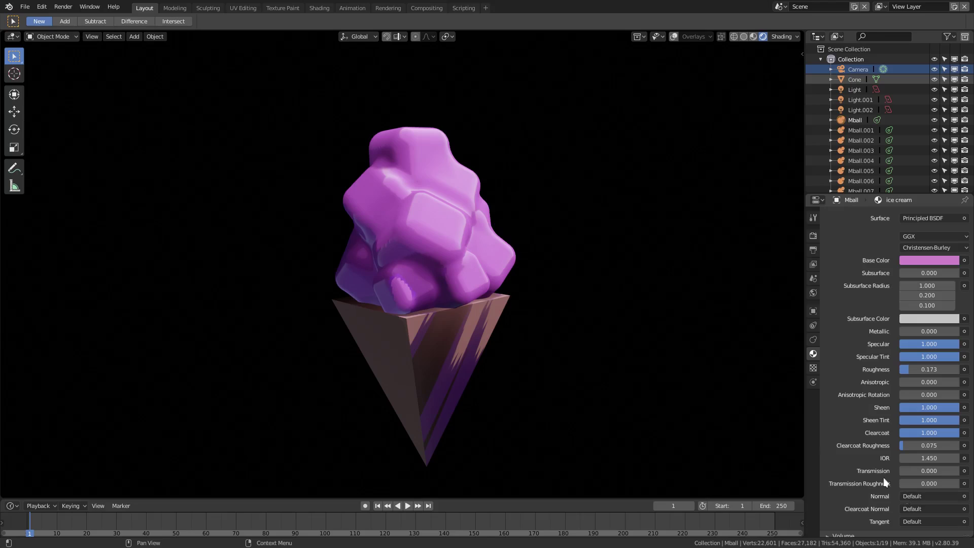
scroll(538, 325, "down", 2)
scroll(559, 326, "up", 2)
- Shift the ice cream material's base color slightly from purple toward a warmer pink
left_click(938, 260)
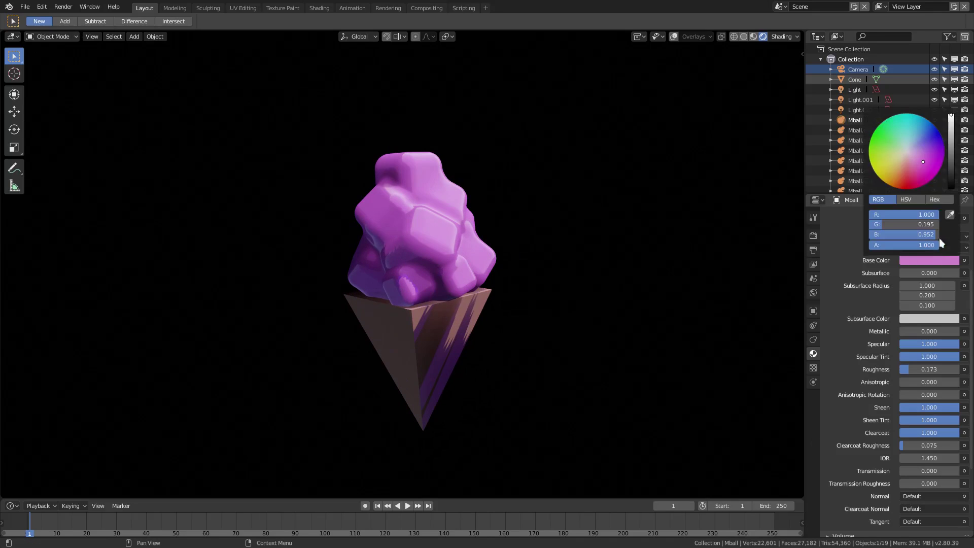
left_click_drag(923, 165, 920, 167)
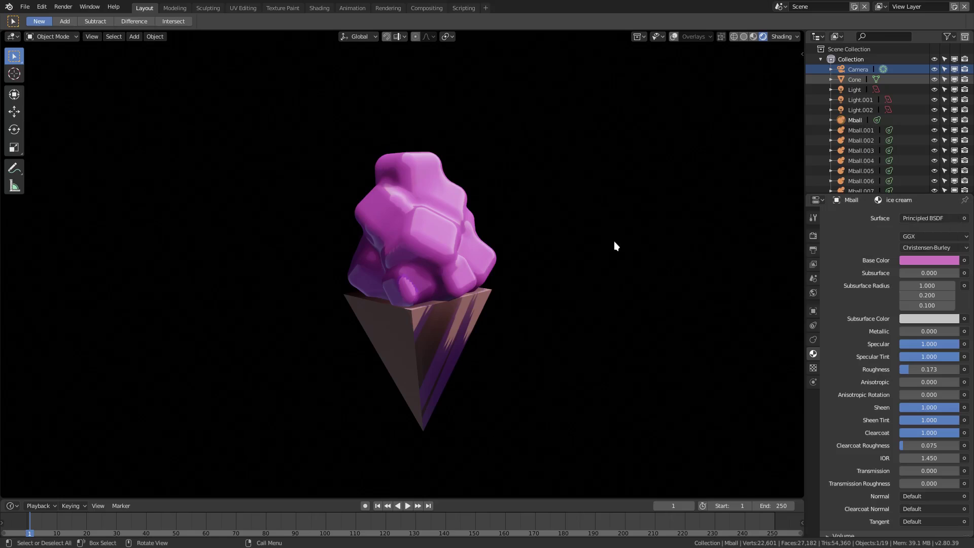
scroll(609, 269, "up", 3)
scroll(543, 275, "down", 4)
scroll(528, 263, "up", 3)
middle_click_drag(528, 257, 358, 238)
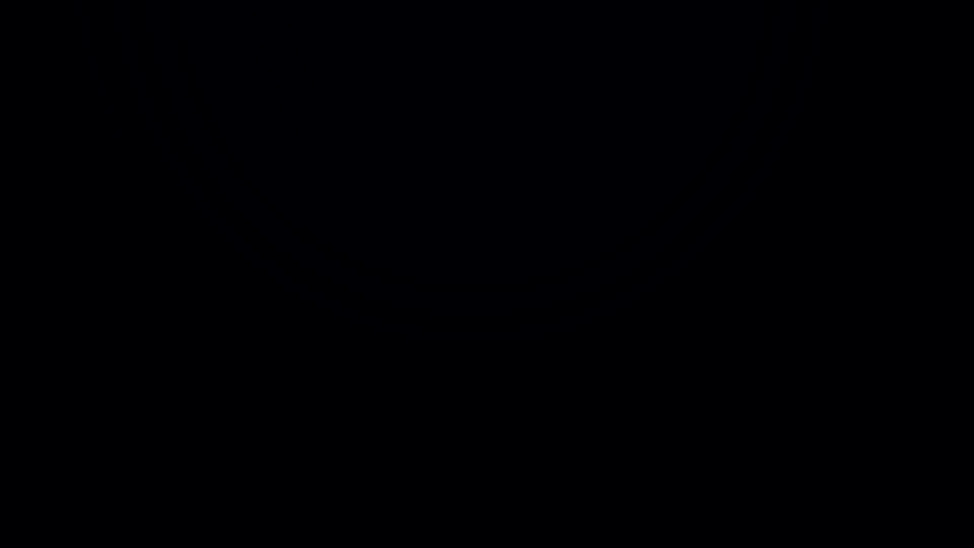